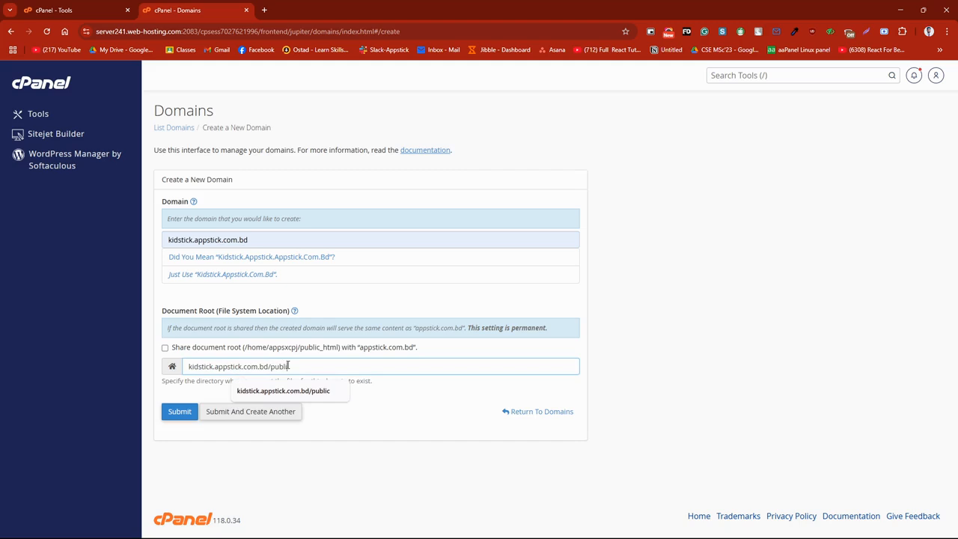
# Step: Create the domain kidstick.appstick.com.bd with document root kidstick.appstick.com.bd/public, and switch to the Kidstick download folder in File Explorer
pyautogui.write('c')
pyautogui.click(180, 412)
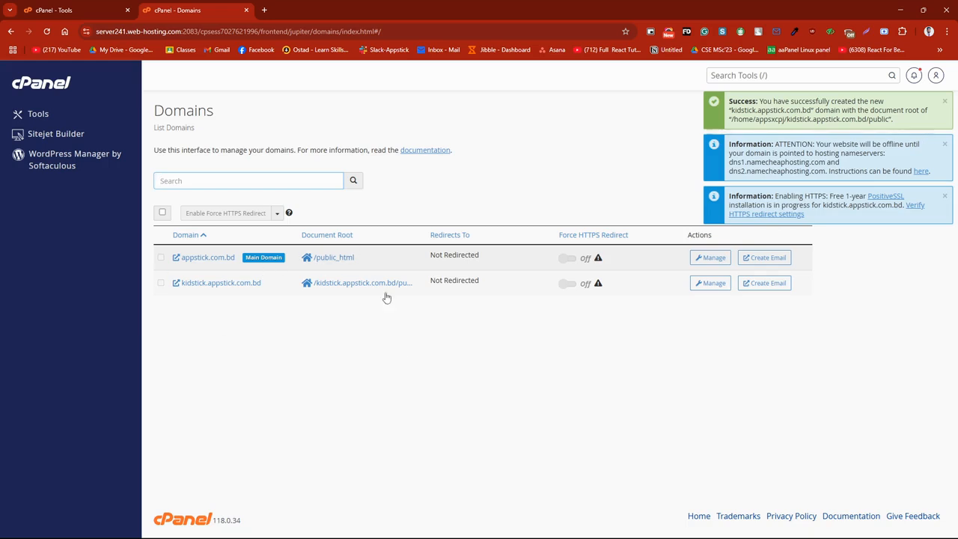
pyautogui.click(457, 528)
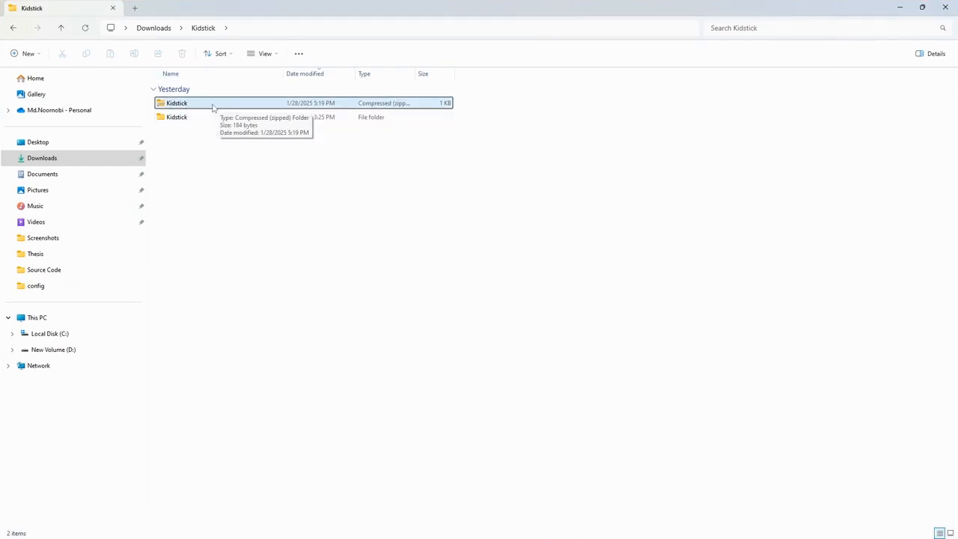
pyautogui.rightClick(212, 107)
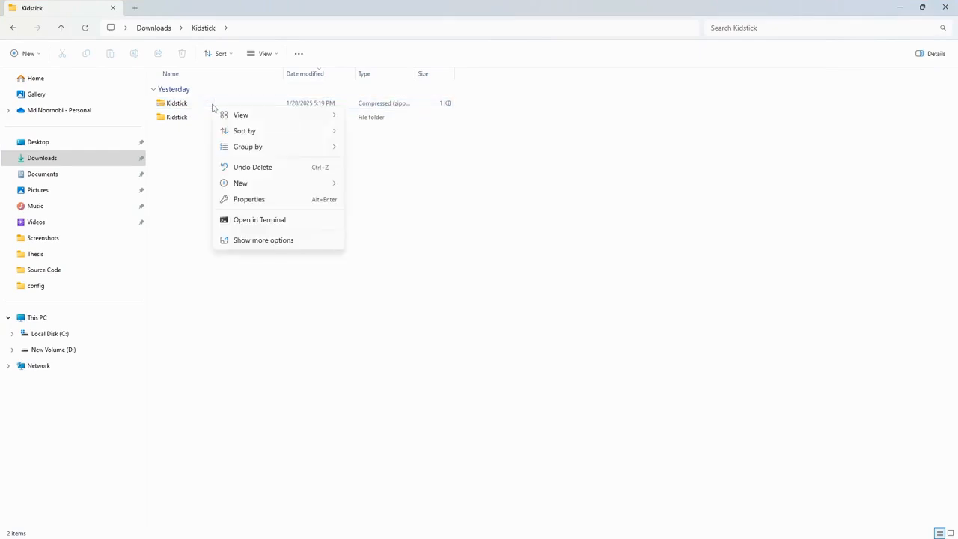
pyautogui.rightClick(192, 106)
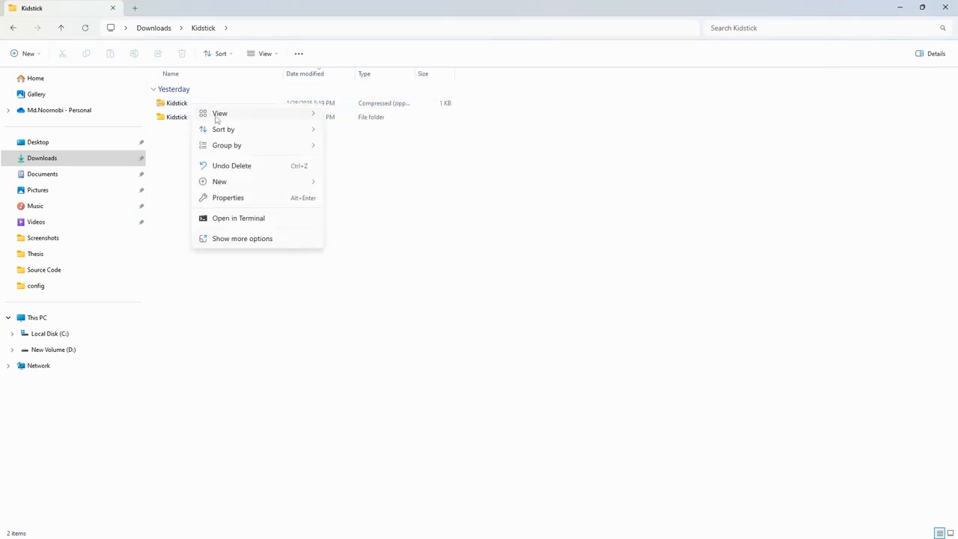
pyautogui.click(174, 103)
pyautogui.rightClick(172, 105)
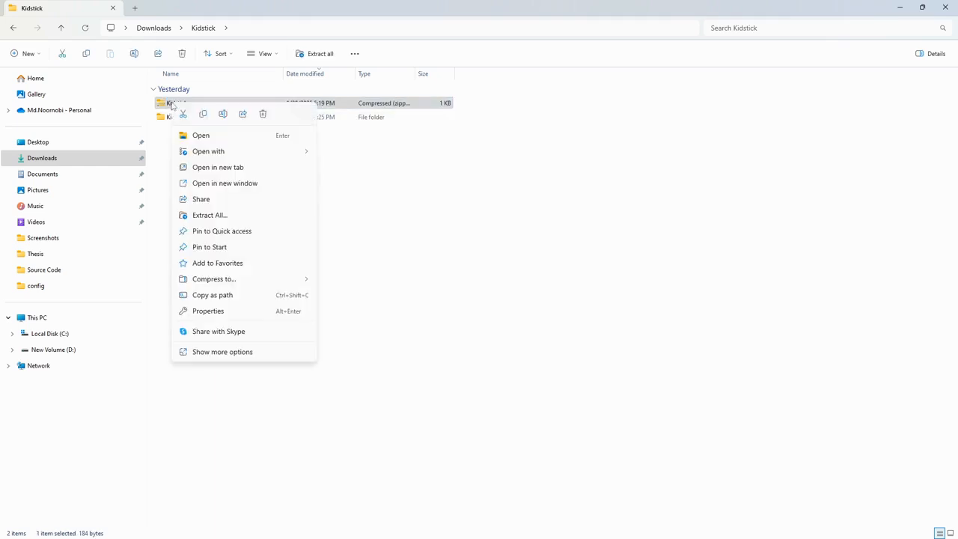
pyautogui.click(214, 216)
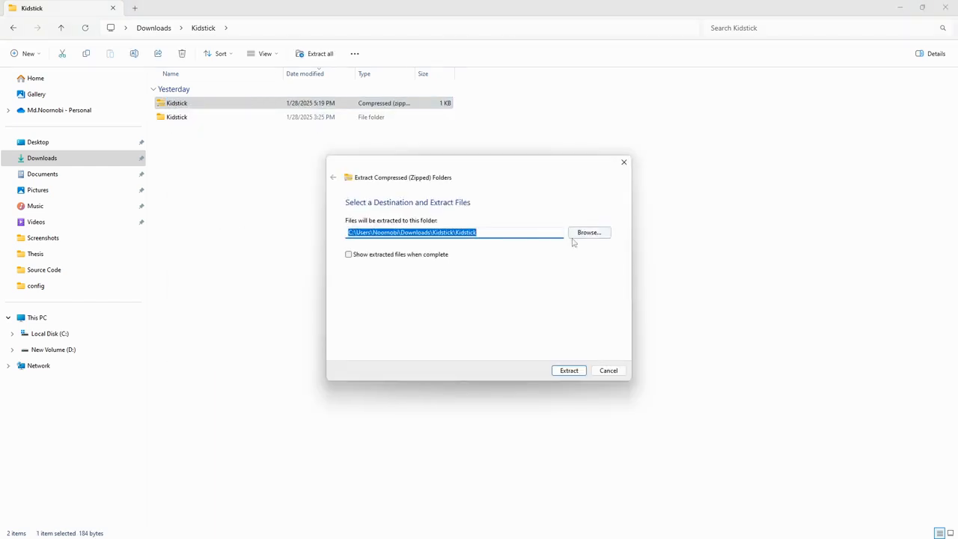
pyautogui.click(479, 231)
pyautogui.click(513, 232)
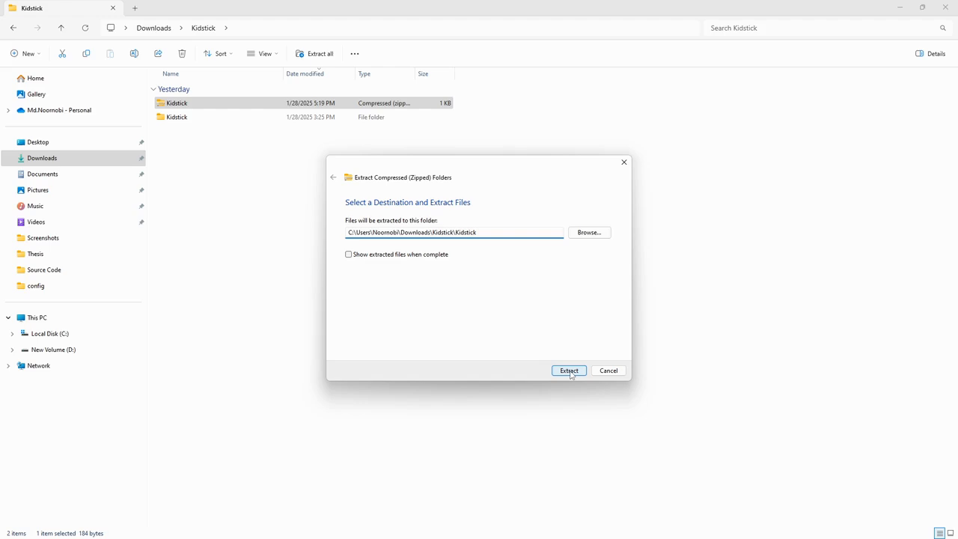
pyautogui.click(609, 371)
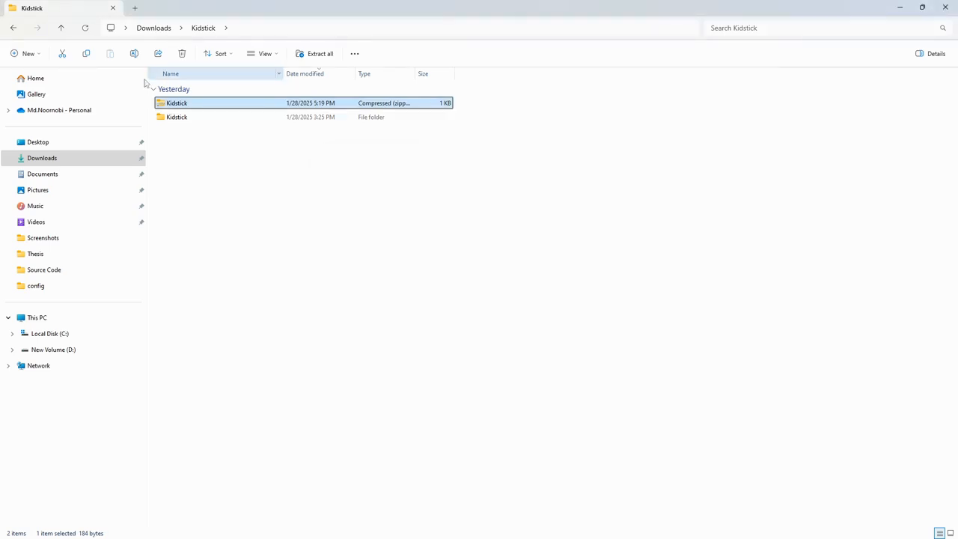
# Step: Open the .env file from the Kidstick folder's Source Code subfolder in Notepad
pyautogui.click(179, 119)
pyautogui.doubleClick(179, 118)
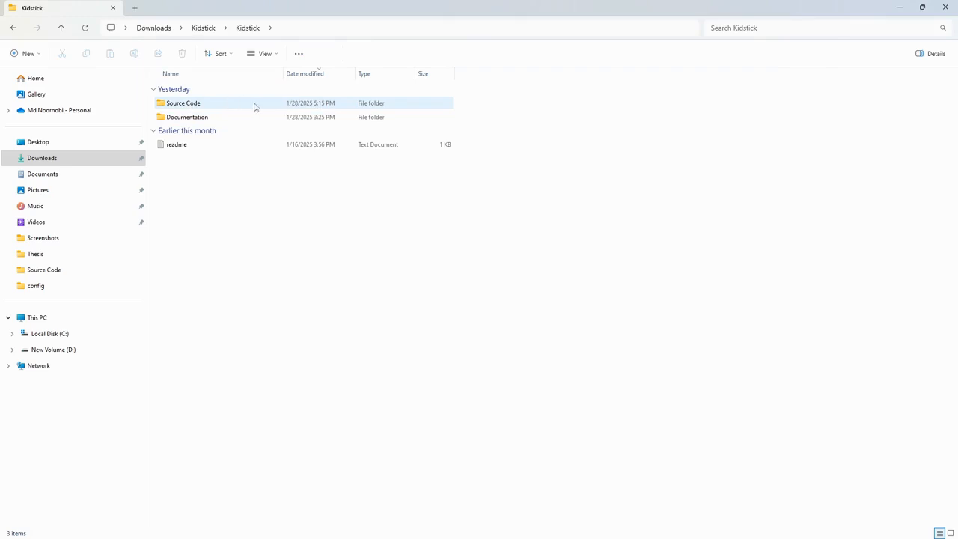
pyautogui.doubleClick(206, 105)
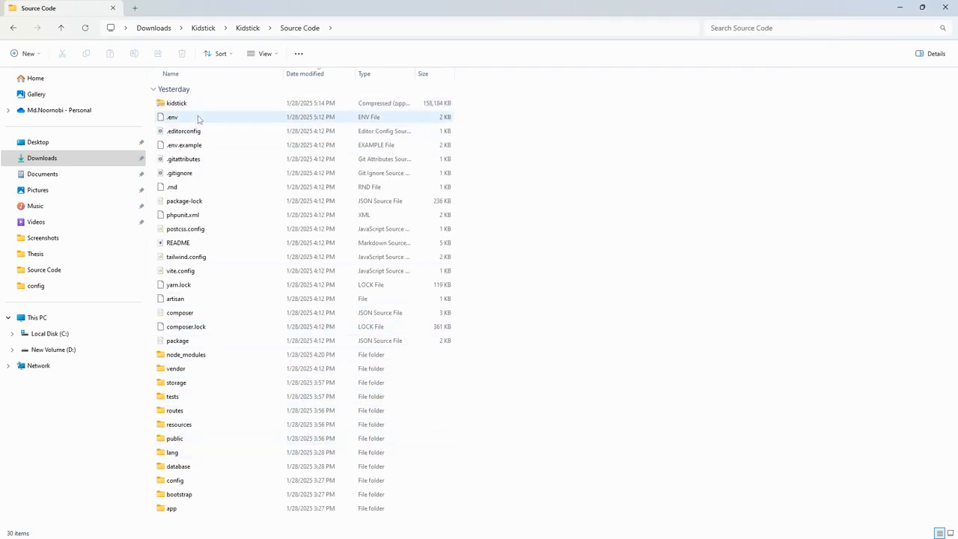
pyautogui.rightClick(198, 119)
pyautogui.click(191, 118)
pyautogui.rightClick(182, 119)
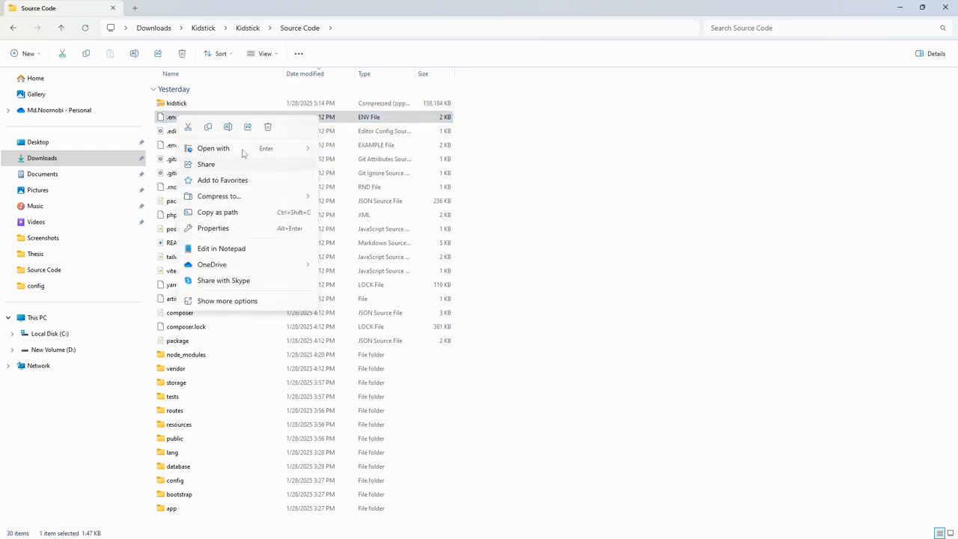
pyautogui.moveTo(245, 152)
pyautogui.click(359, 147)
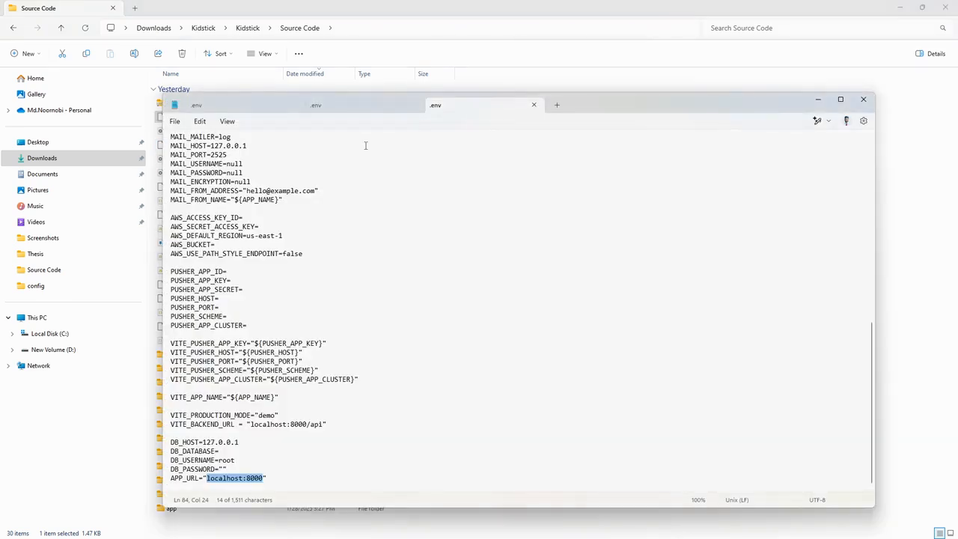
# Step: Review the VITE_BACKEND_URL and APP_URL entries near the end of the .env file
pyautogui.click(271, 424)
pyautogui.scroll(9, 272, 383)
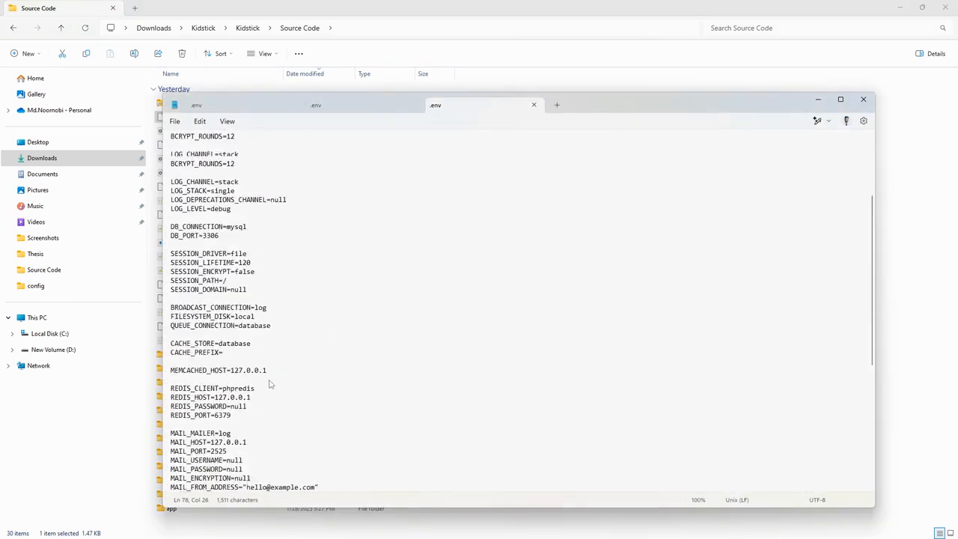
pyautogui.scroll(-9, 272, 382)
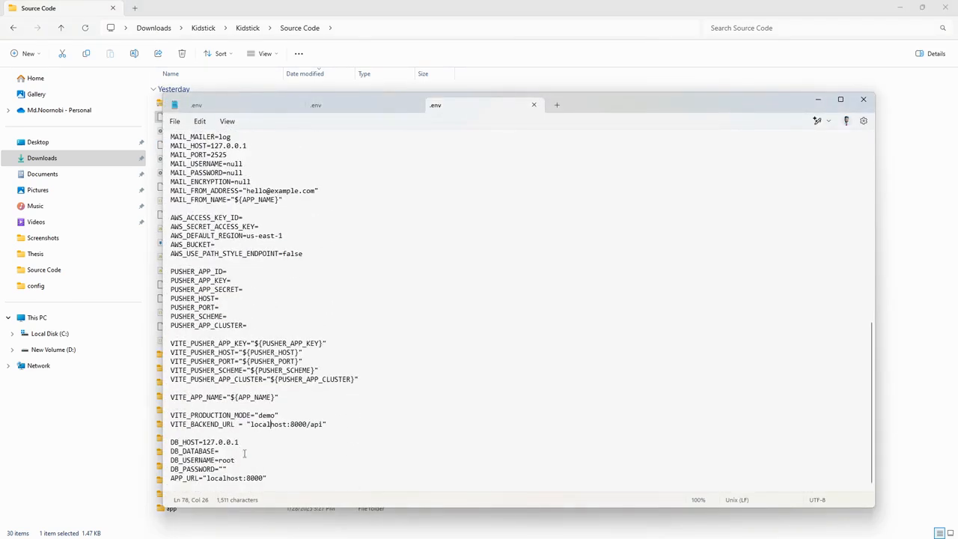
pyautogui.moveTo(250, 426); pyautogui.dragTo(291, 426)
pyautogui.moveTo(178, 425); pyautogui.dragTo(243, 426)
pyautogui.moveTo(175, 479); pyautogui.dragTo(261, 480)
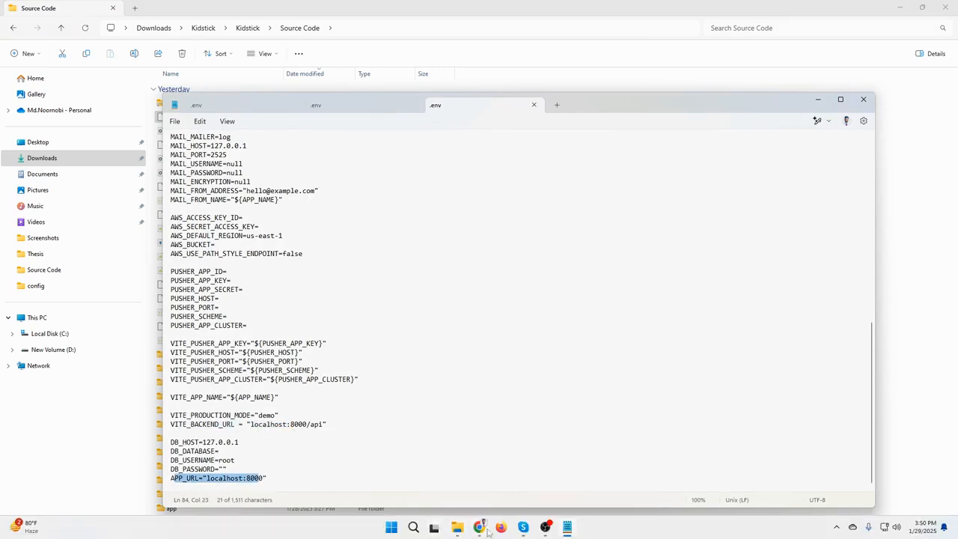
# Step: Switch to Chrome, copy the kidstick.appstick.com.bd domain from the domain list, and load it in a new tab
pyautogui.click(480, 528)
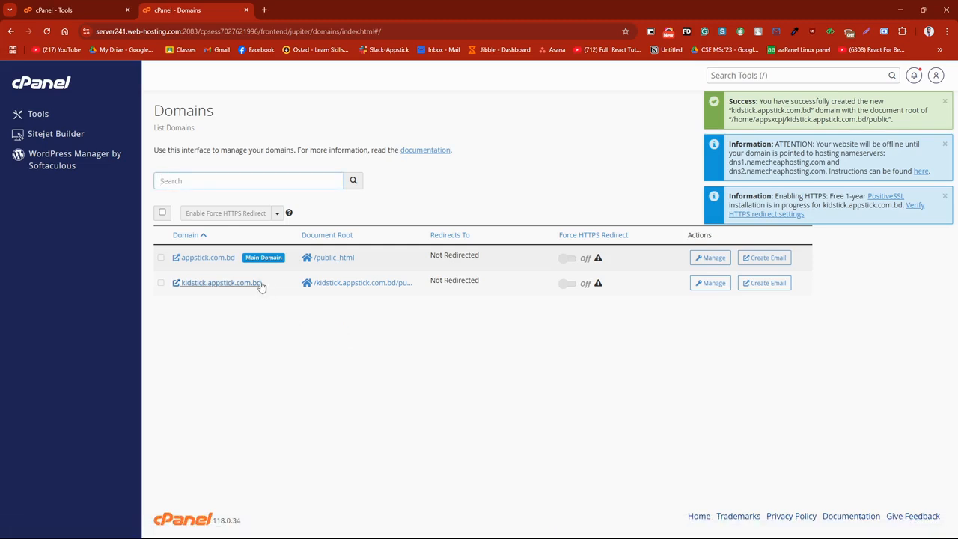
pyautogui.moveTo(259, 284); pyautogui.dragTo(189, 331)
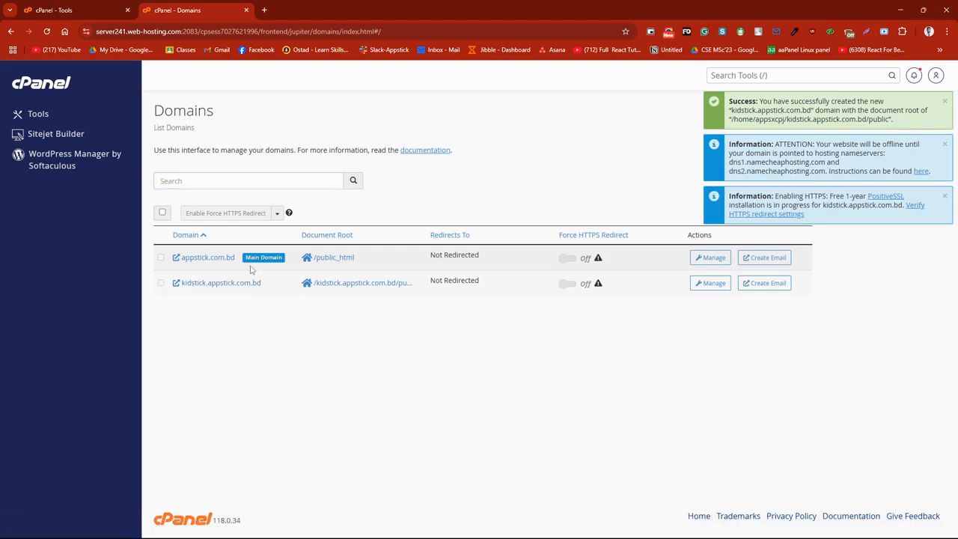
pyautogui.moveTo(270, 285); pyautogui.dragTo(183, 288)
pyautogui.hotkey('ctrl', 'c')
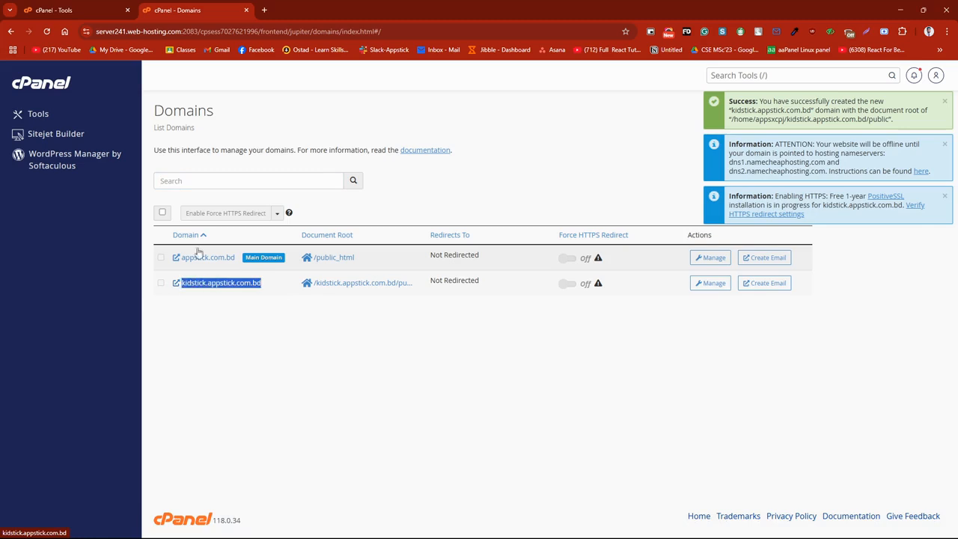
pyautogui.click(263, 10)
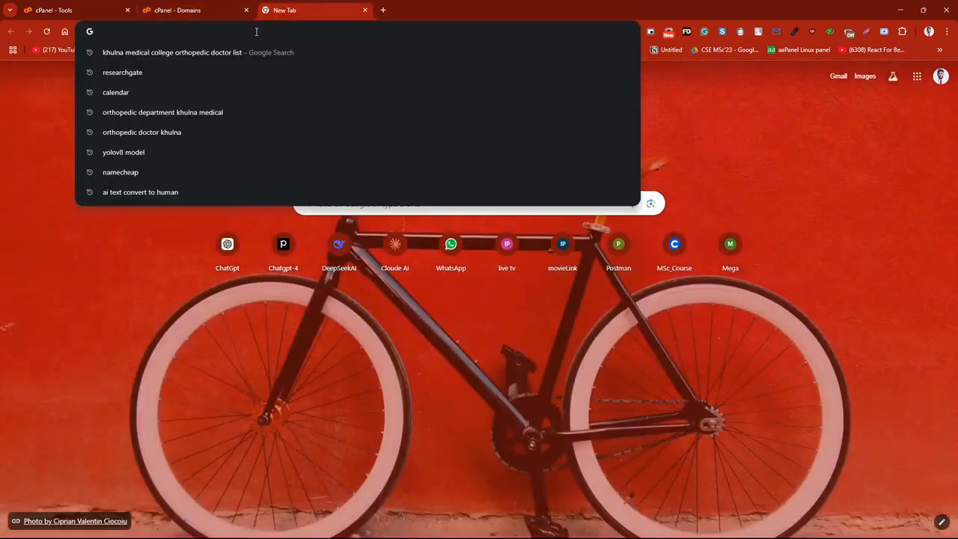
pyautogui.hotkey('ctrl', 'v')
pyautogui.press('Return')
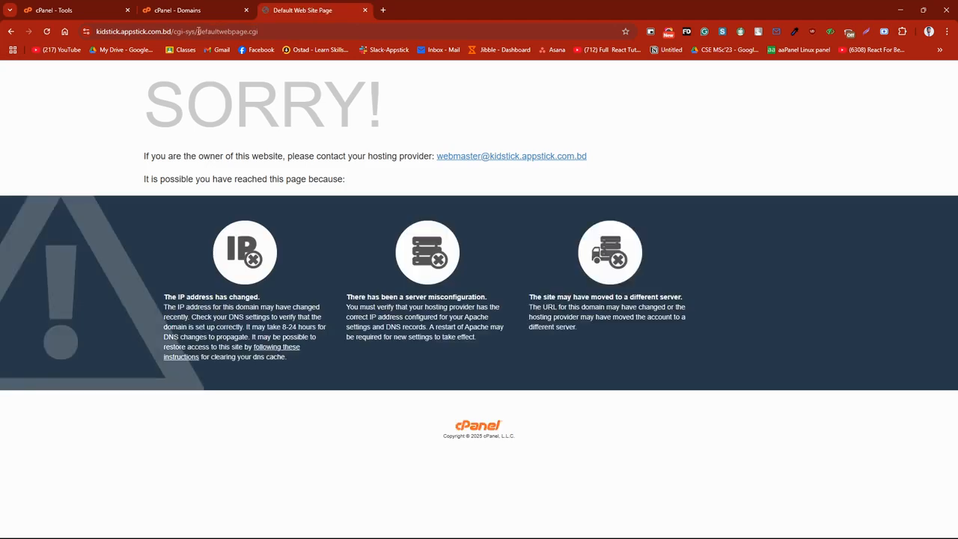
pyautogui.moveTo(268, 31); pyautogui.dragTo(174, 32)
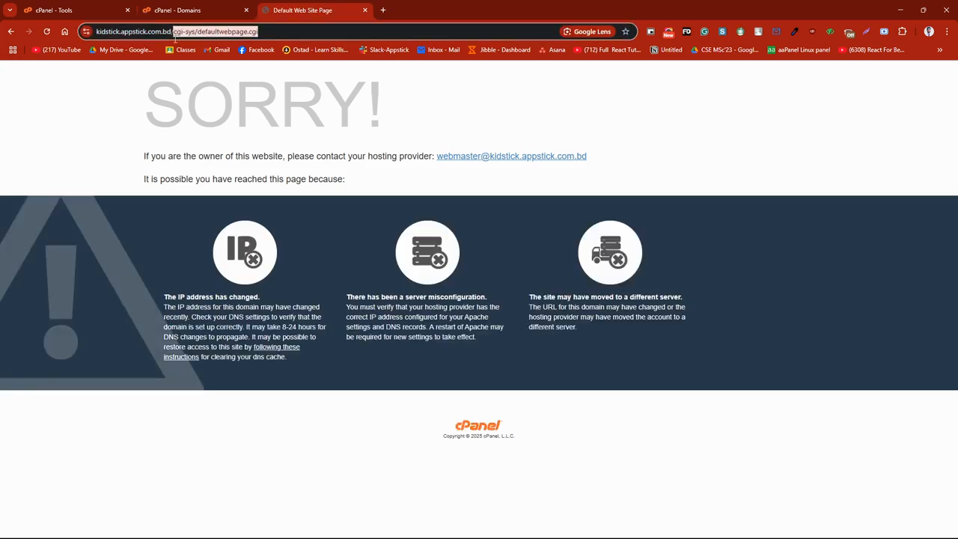
pyautogui.press('BackSpace')
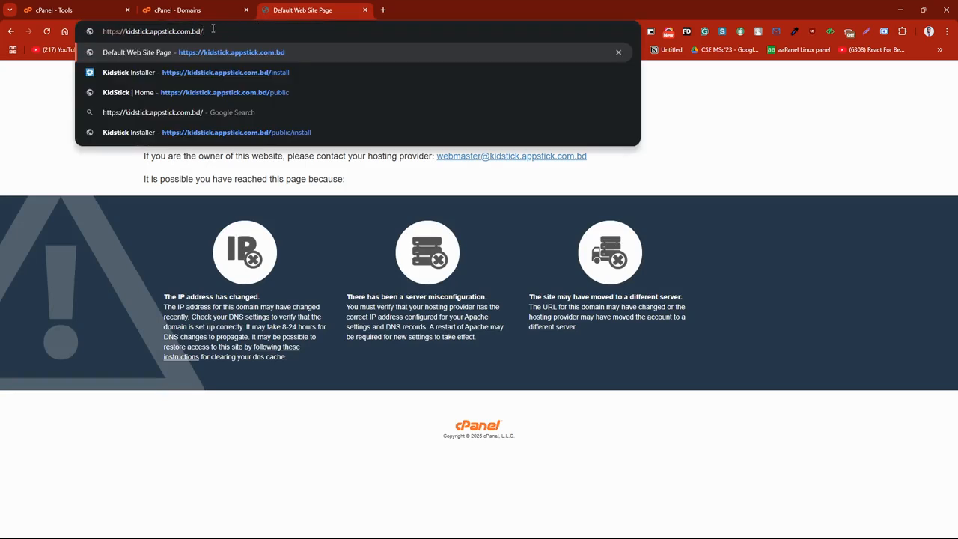
pyautogui.press('BackSpace')
pyautogui.tripleClick(176, 33)
pyautogui.hotkey('ctrl', 'c')
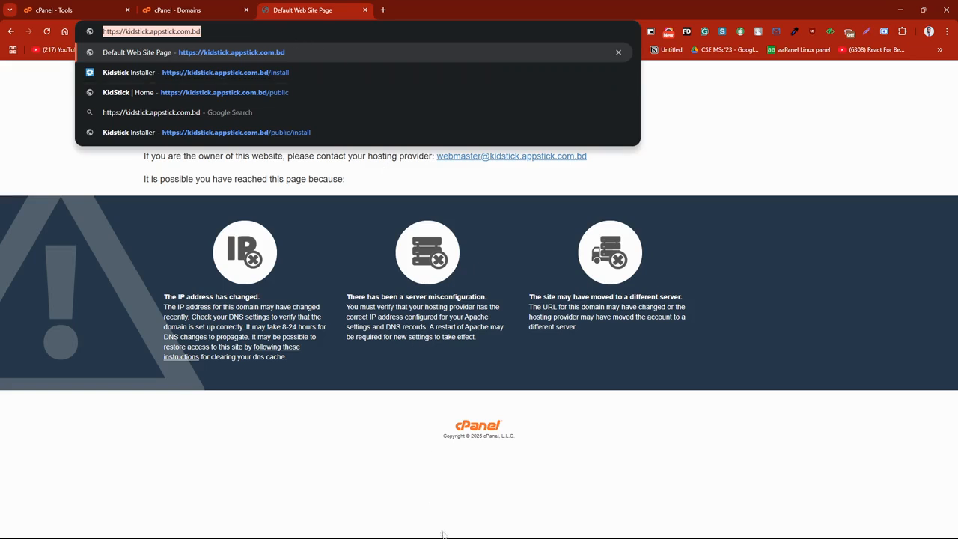
pyautogui.moveTo(483, 533)
pyautogui.click(568, 528)
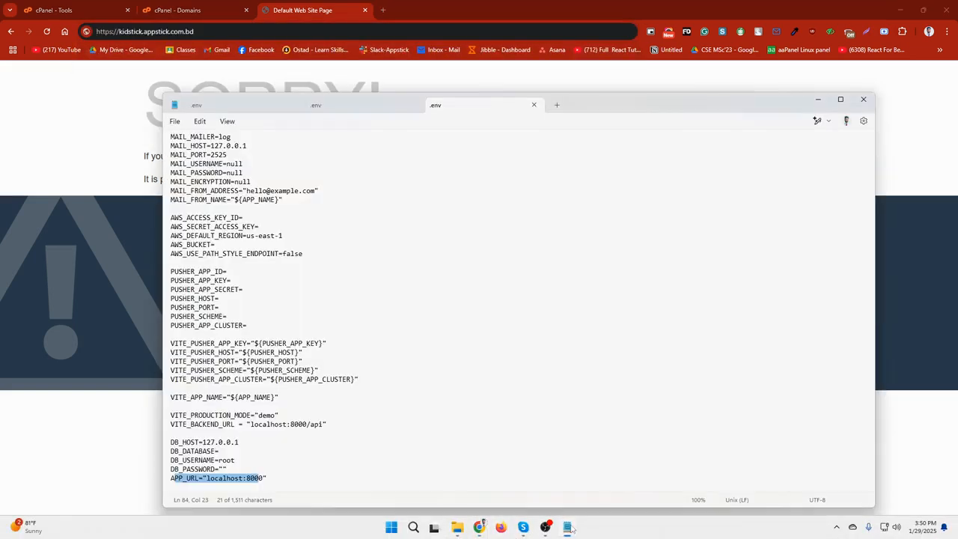
pyautogui.click(311, 480)
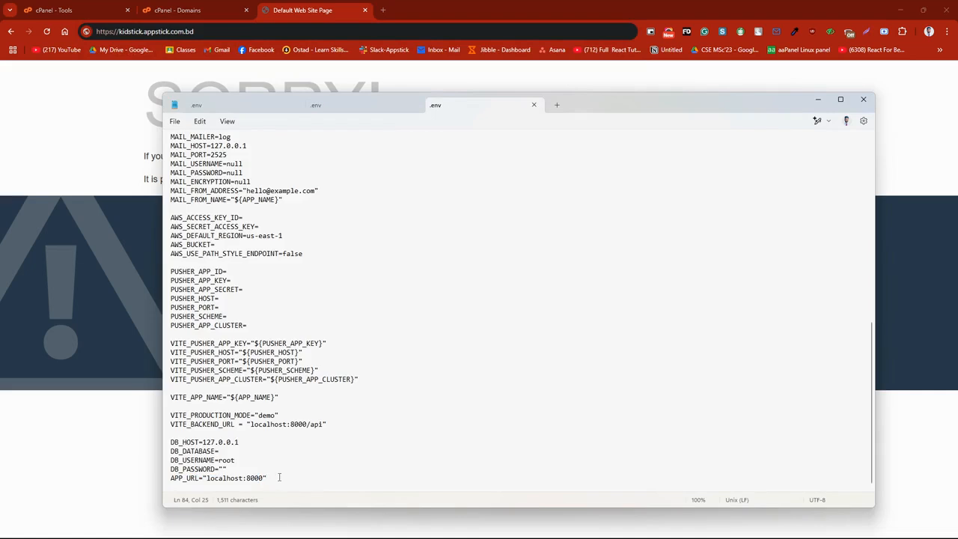
pyautogui.moveTo(267, 478); pyautogui.dragTo(208, 484)
pyautogui.hotkey('ctrl', 'v')
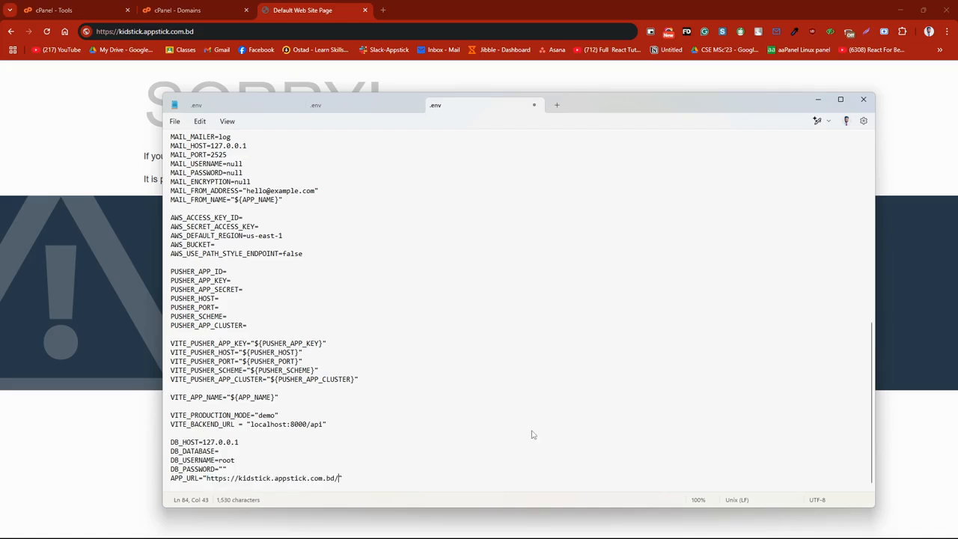
pyautogui.press('BackSpace')
pyautogui.moveTo(324, 426); pyautogui.dragTo(251, 429)
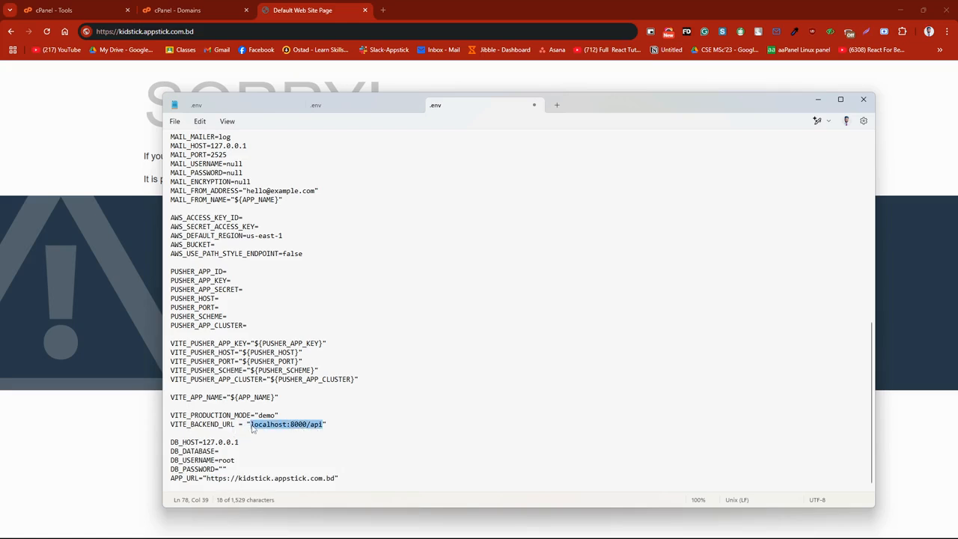
pyautogui.hotkey('ctrl', 'v')
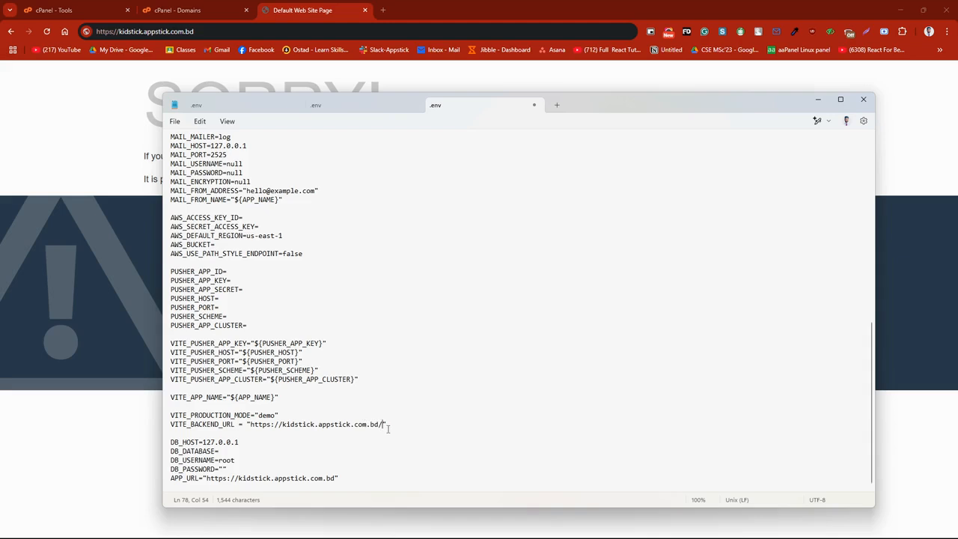
pyautogui.write('api')
pyautogui.click(440, 263)
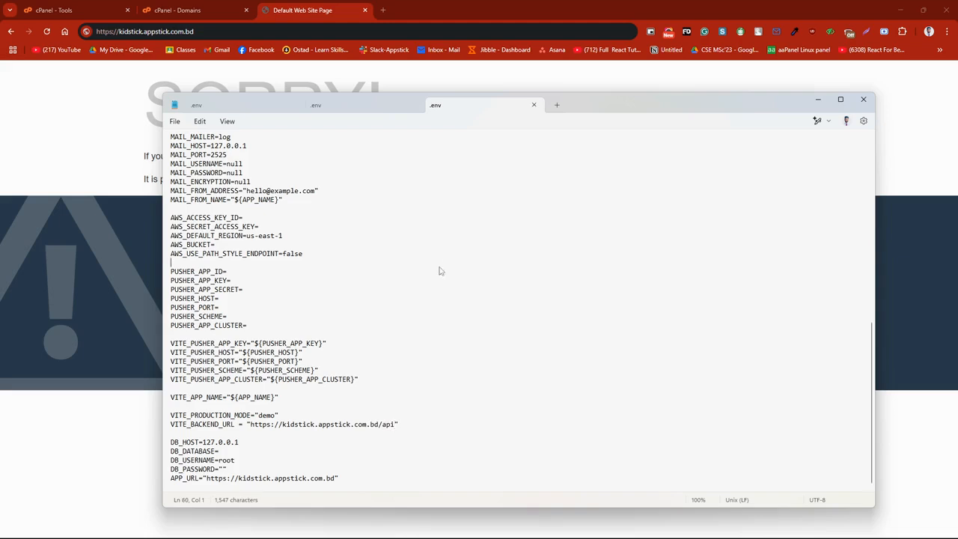
pyautogui.click(862, 99)
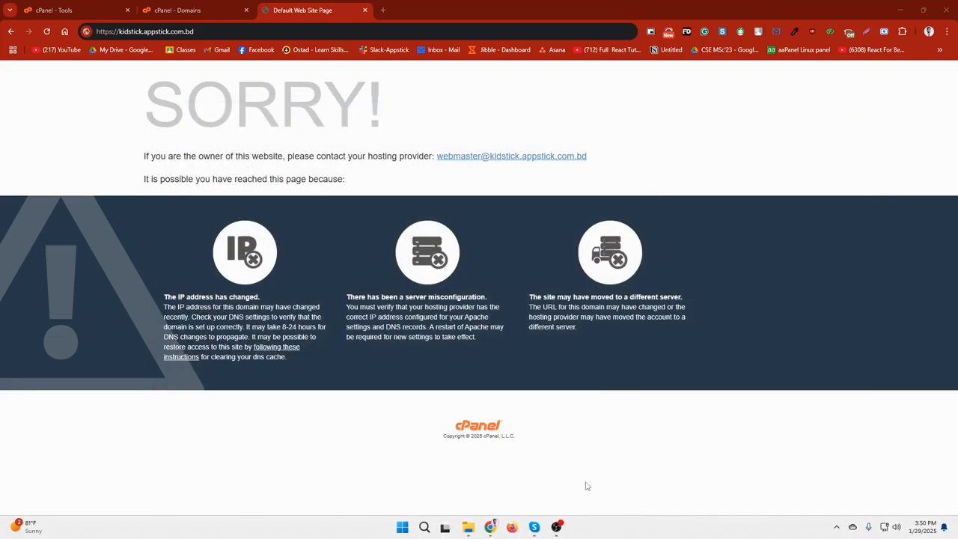
# Step: Switch to File Explorer showing the Source Code folder of the Kidstick project
pyautogui.click(466, 527)
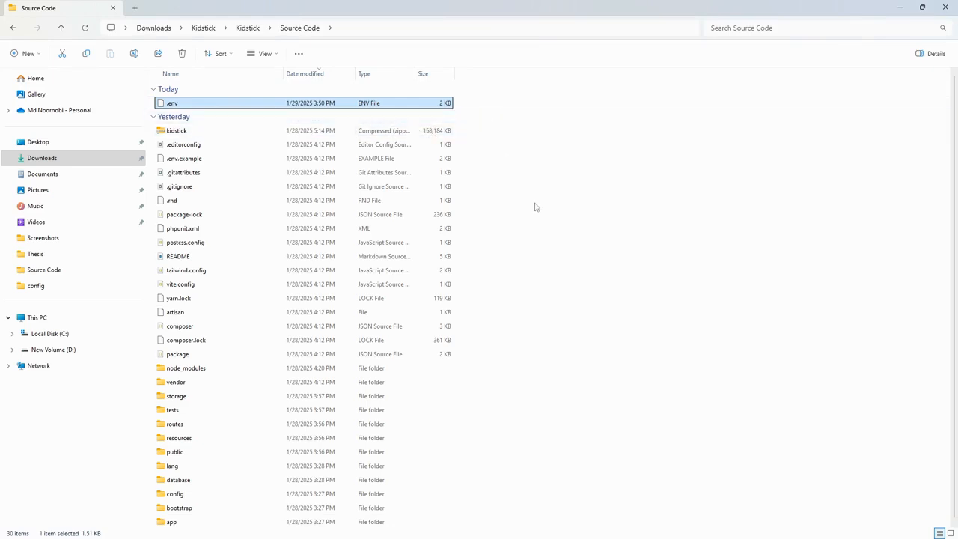
pyautogui.scroll(-1, 434, 502)
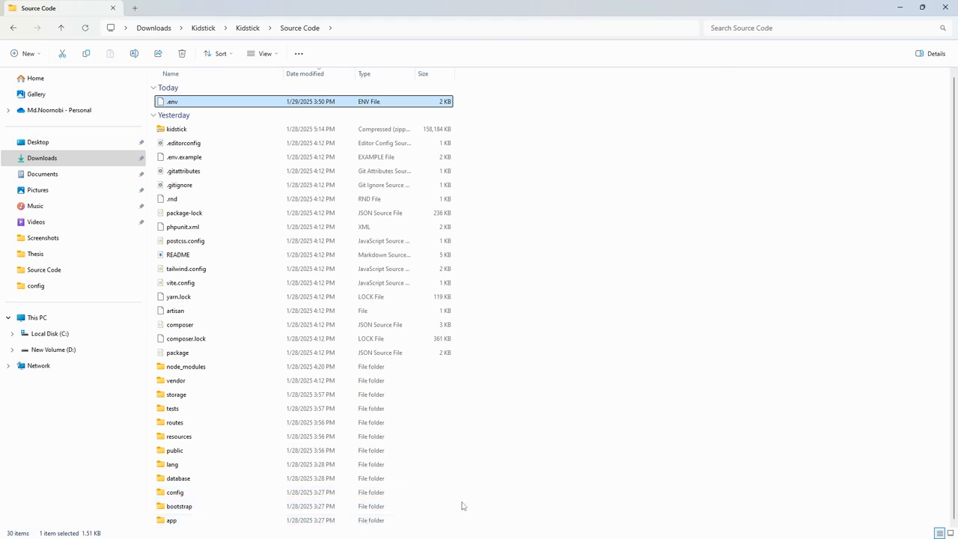
pyautogui.moveTo(507, 520); pyautogui.dragTo(226, 103)
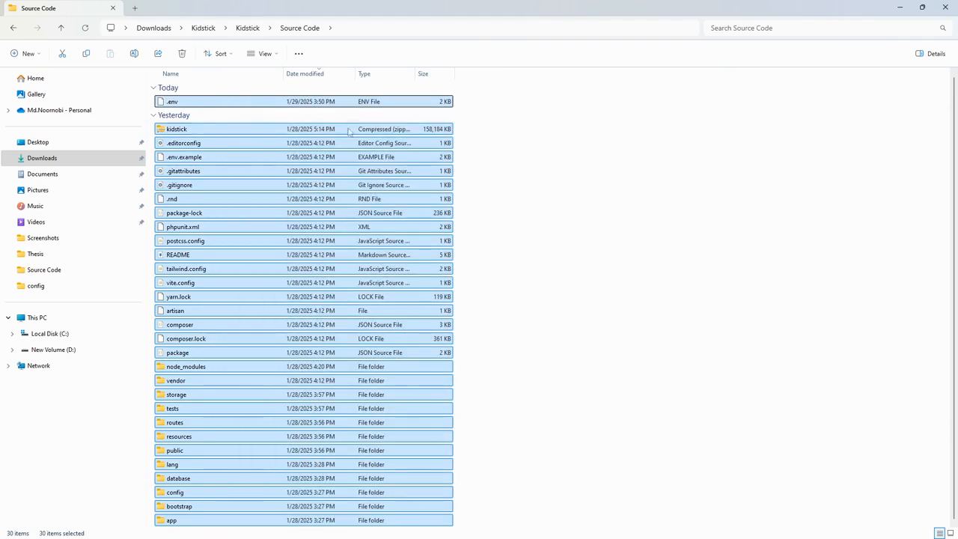
pyautogui.rightClick(433, 158)
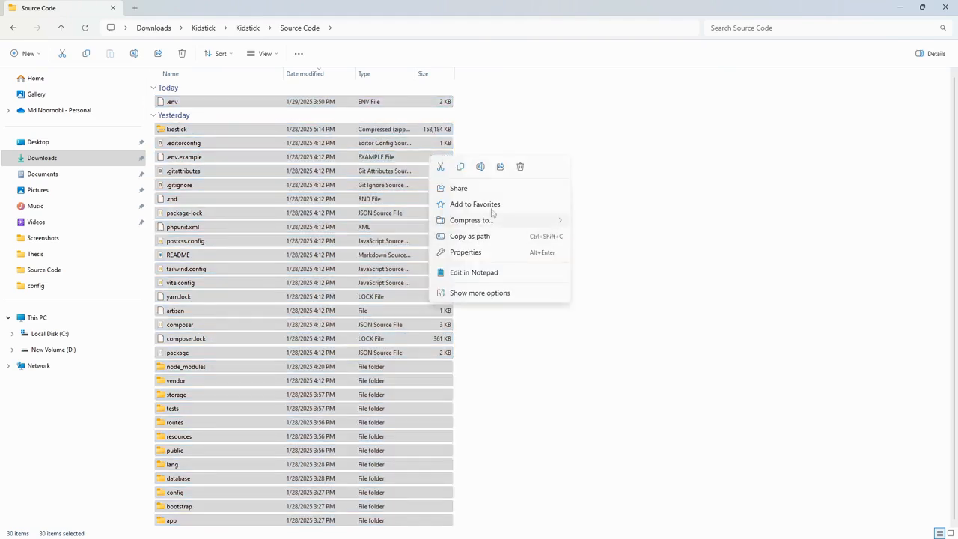
pyautogui.rightClick(415, 153)
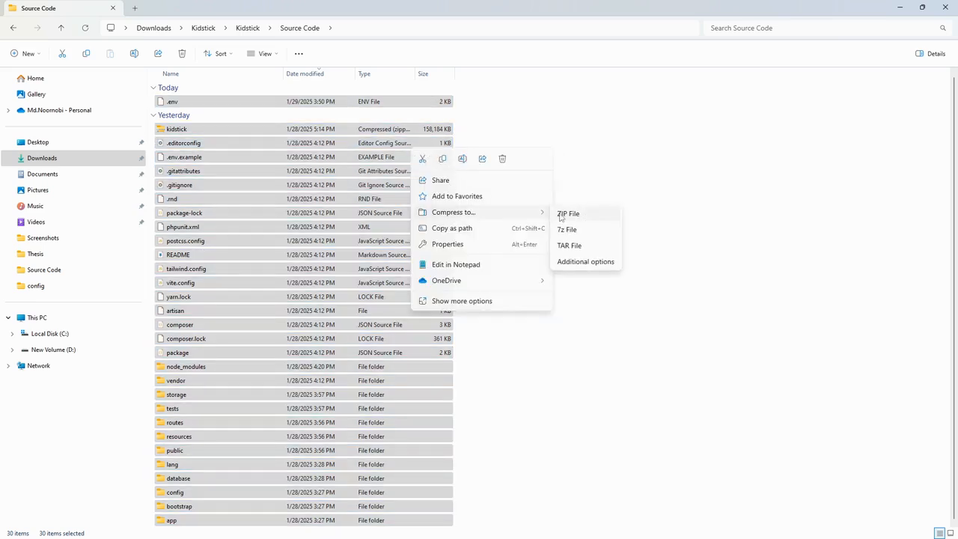
pyautogui.click(616, 153)
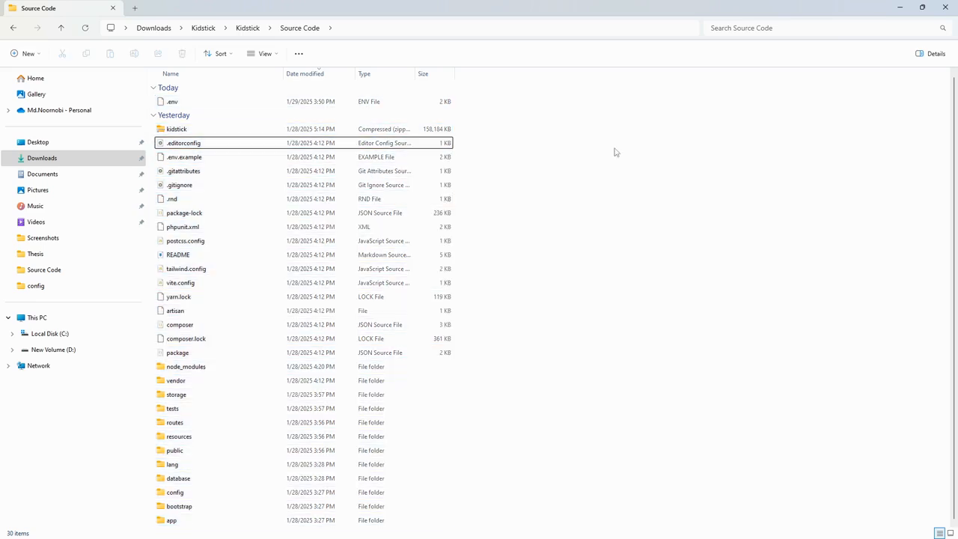
pyautogui.click(208, 132)
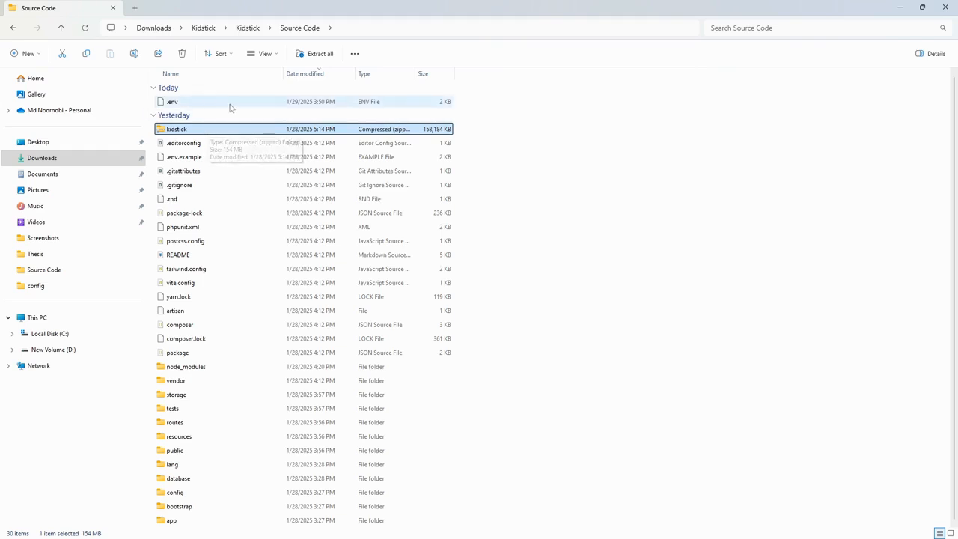
pyautogui.click(609, 168)
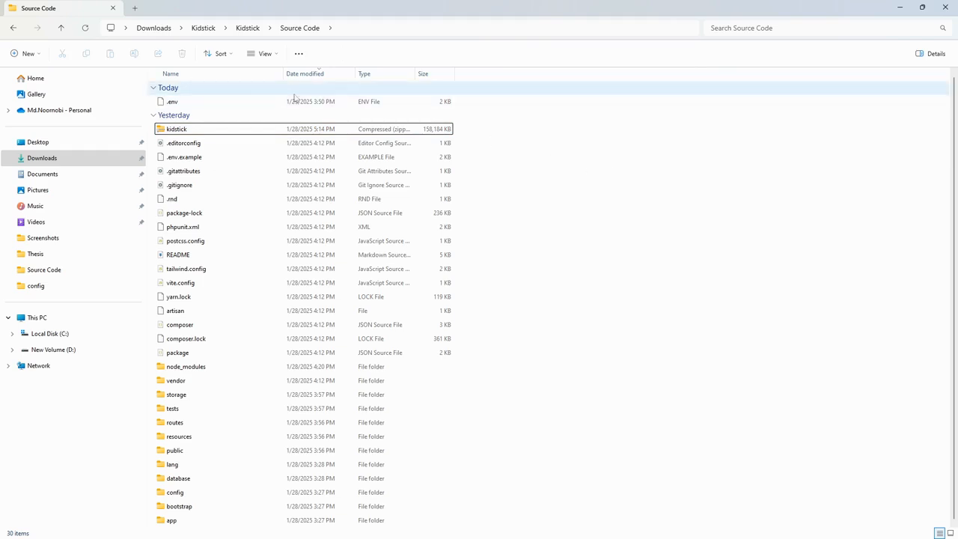
pyautogui.moveTo(410, 529); pyautogui.dragTo(524, 224)
pyautogui.click(575, 220)
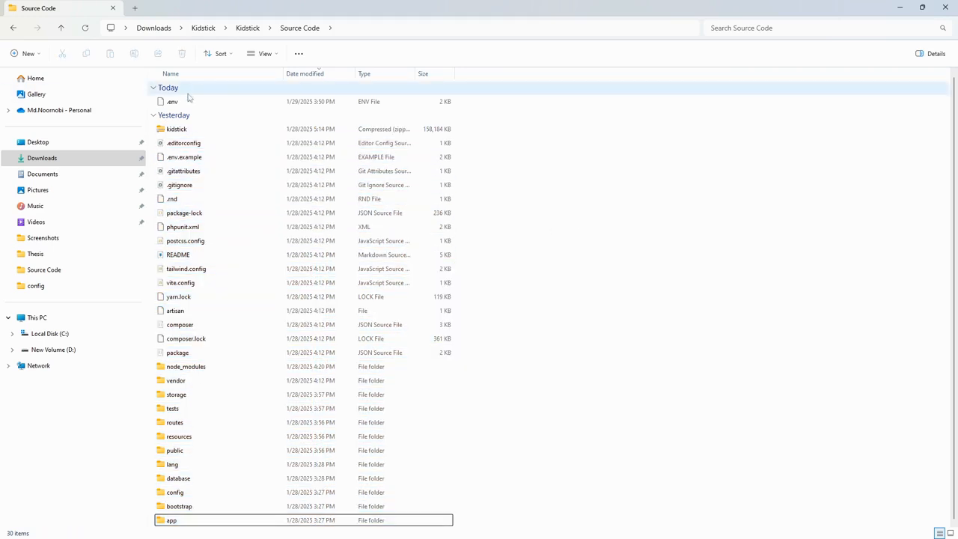
# Step: Open a Command Prompt in the Source Code folder by running cmd from the folder's path
pyautogui.click(221, 103)
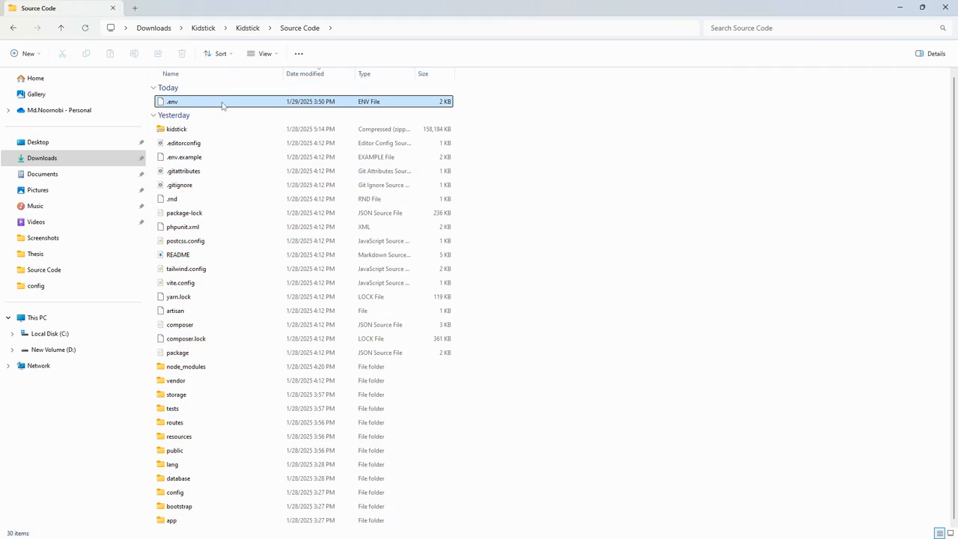
pyautogui.click(340, 27)
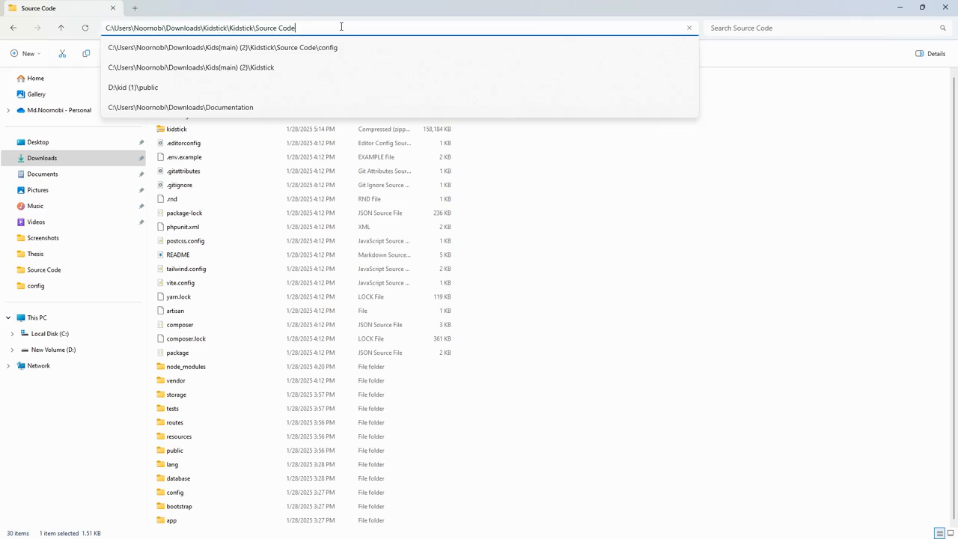
pyautogui.hotkey('ctrl', 'a')
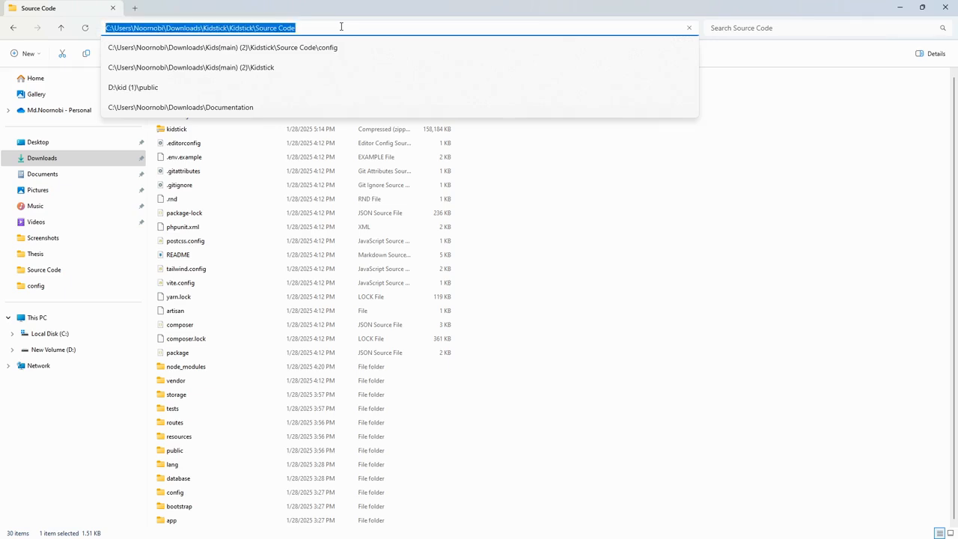
pyautogui.write('cmd')
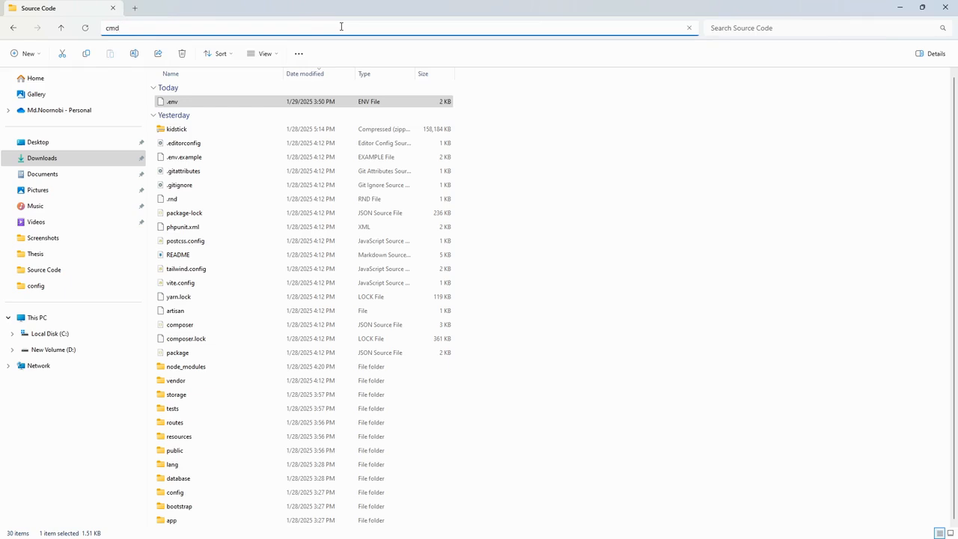
pyautogui.press('Return')
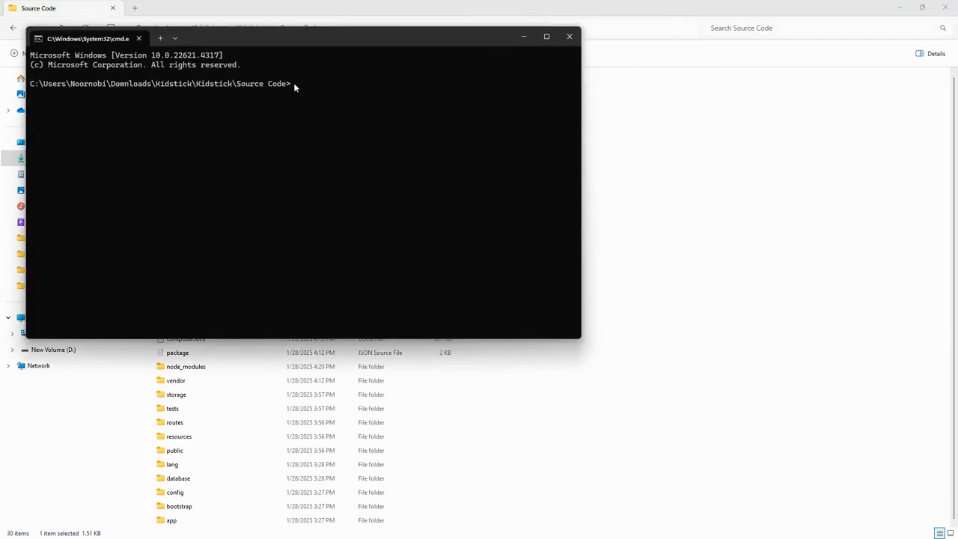
# Step: Run yarn in the Source Code folder to install the project's packages
pyautogui.write('yarn')
pyautogui.press('Return')
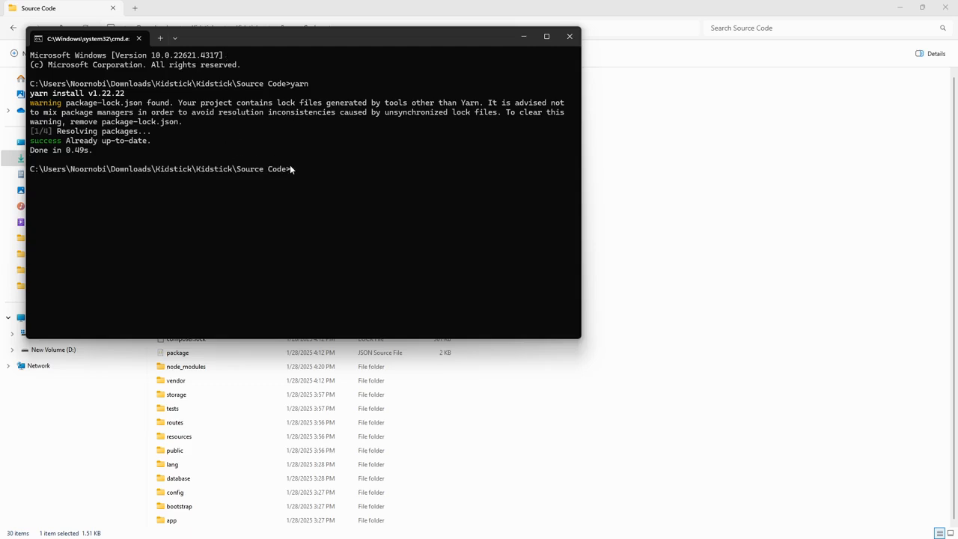
# Step: Build the project for production with yarn build and close the Command Prompt once the build completes
pyautogui.write('yarn build')
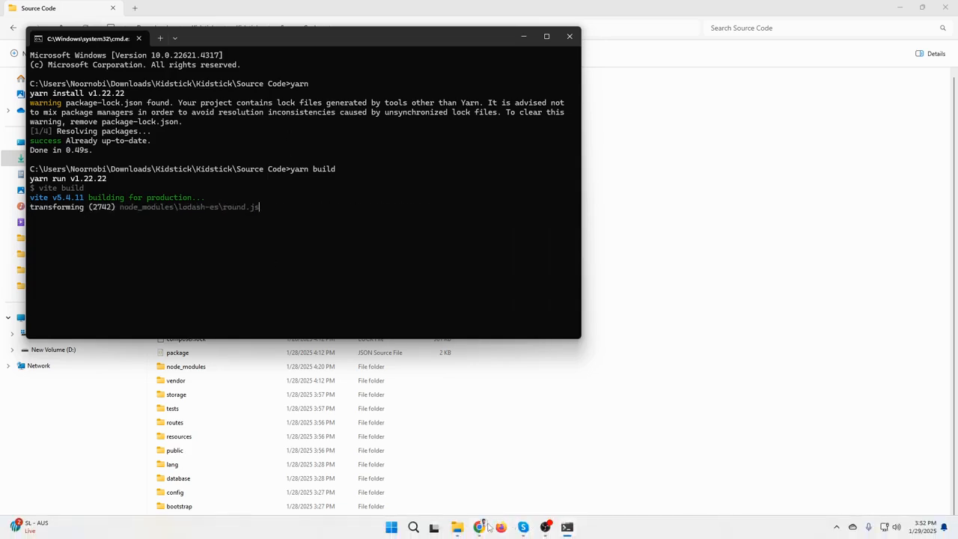
pyautogui.click(479, 528)
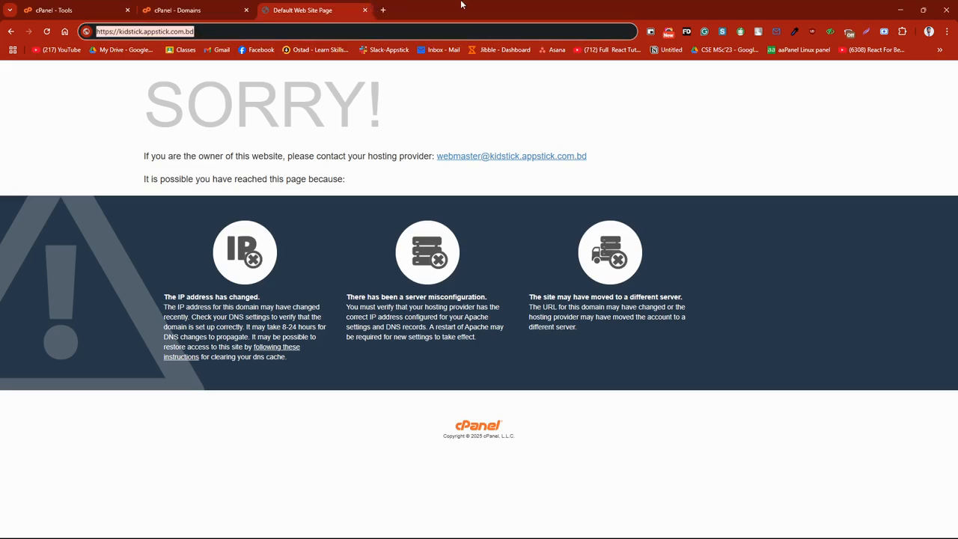
pyautogui.click(901, 9)
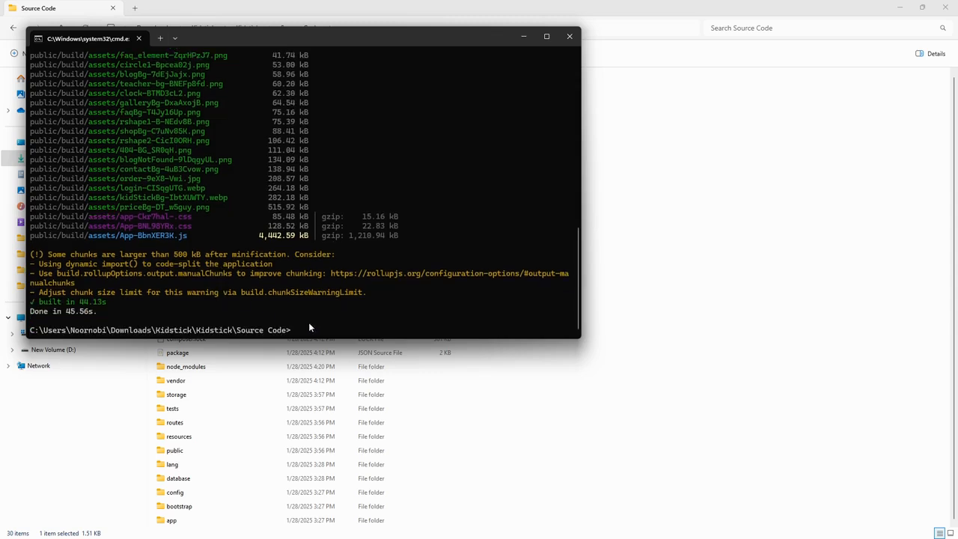
pyautogui.click(569, 36)
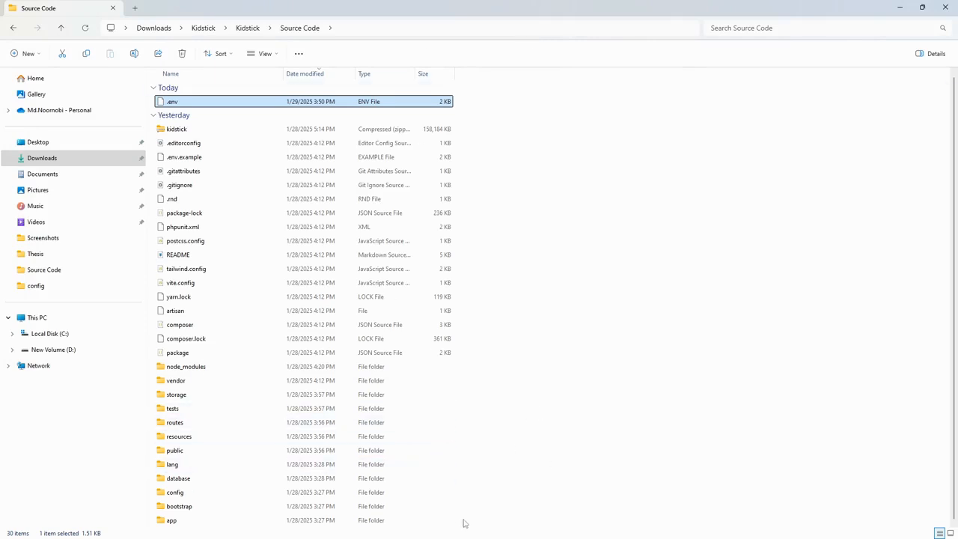
pyautogui.moveTo(514, 522); pyautogui.dragTo(221, 96)
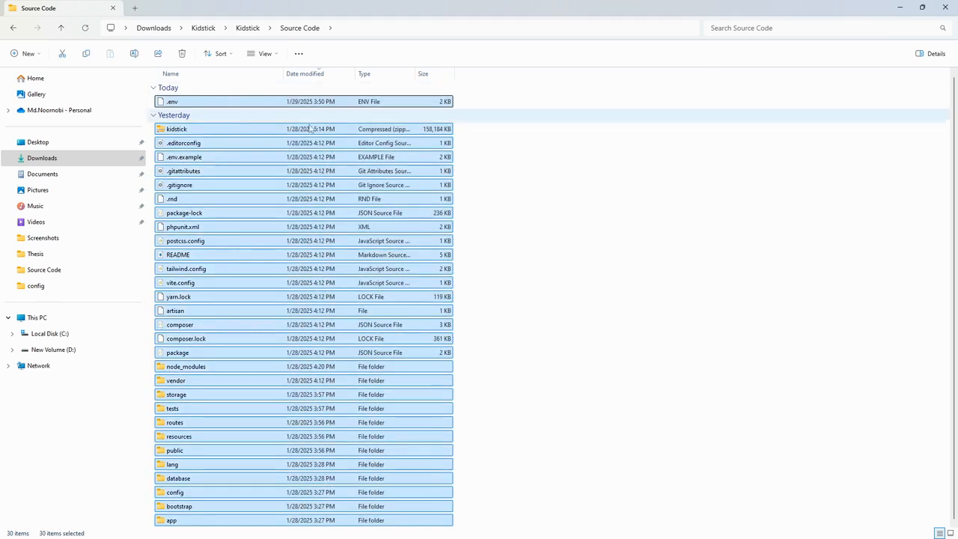
pyautogui.keyDown('ctrl'); pyautogui.click(237, 132); pyautogui.keyUp('ctrl')
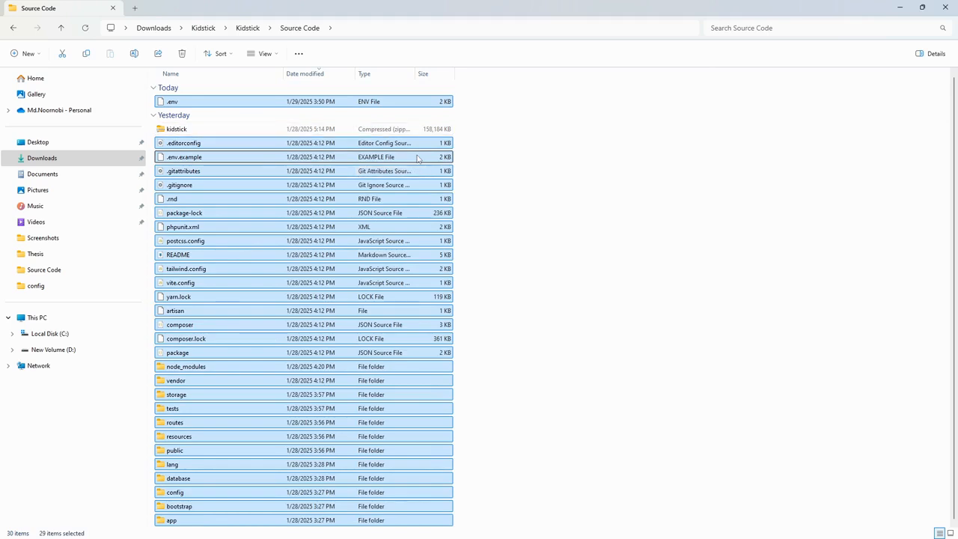
pyautogui.rightClick(417, 158)
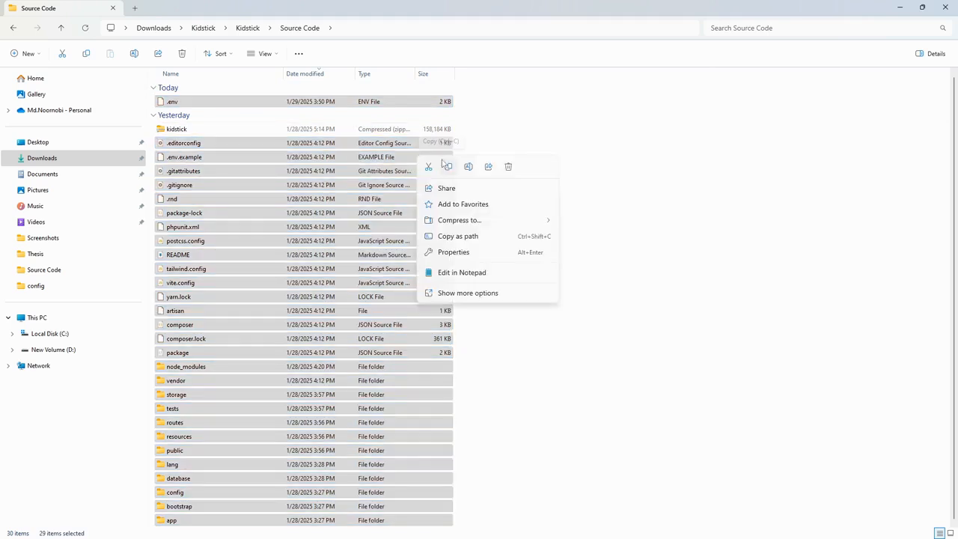
pyautogui.moveTo(477, 220)
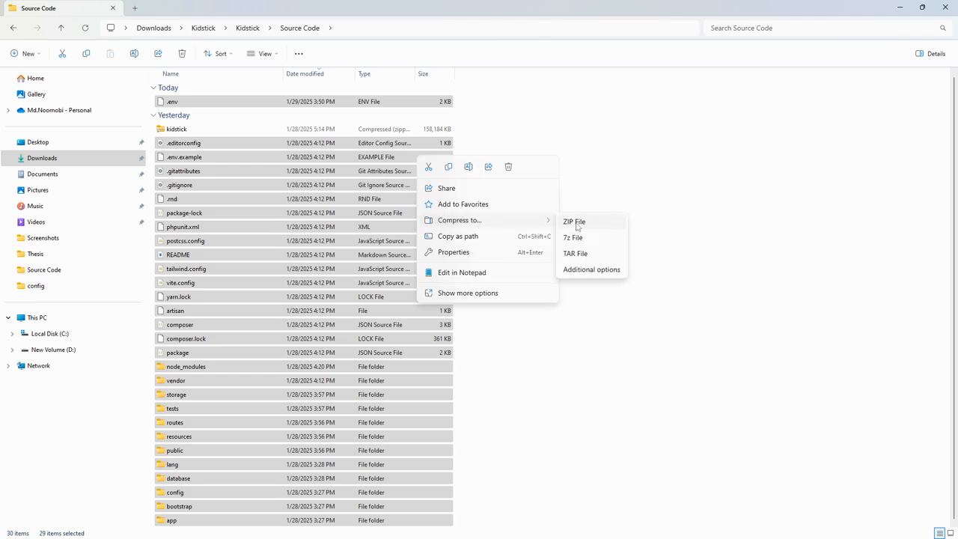
pyautogui.click(522, 133)
pyautogui.click(300, 117)
pyautogui.click(621, 160)
pyautogui.click(206, 129)
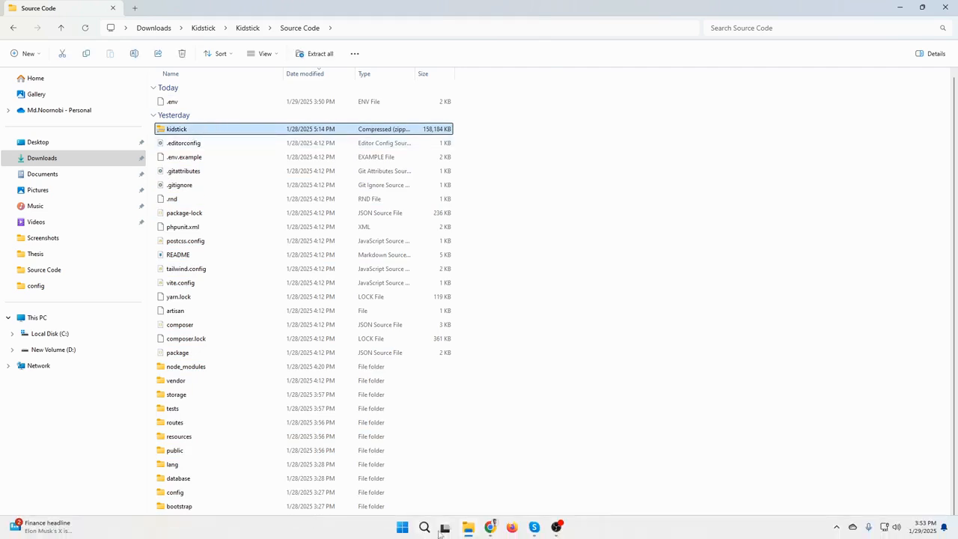
# Step: Switch to Chrome and open the document root of kidstick.appstick.com.bd from the cPanel domain list
pyautogui.click(491, 527)
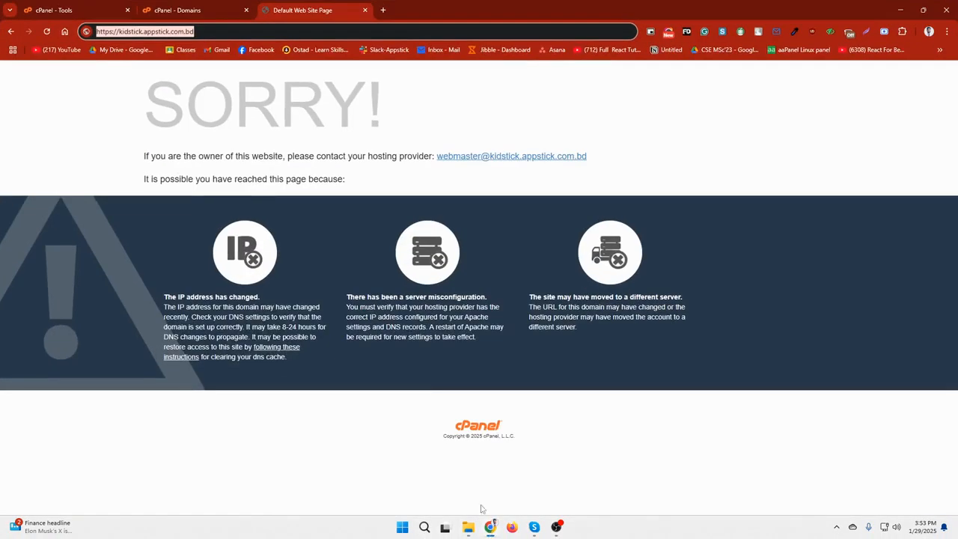
pyautogui.click(169, 7)
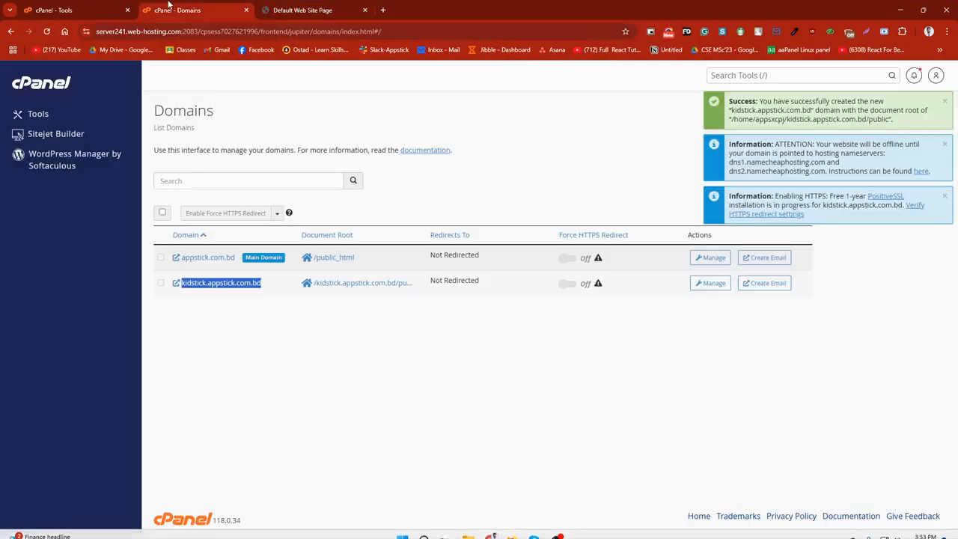
pyautogui.click(350, 317)
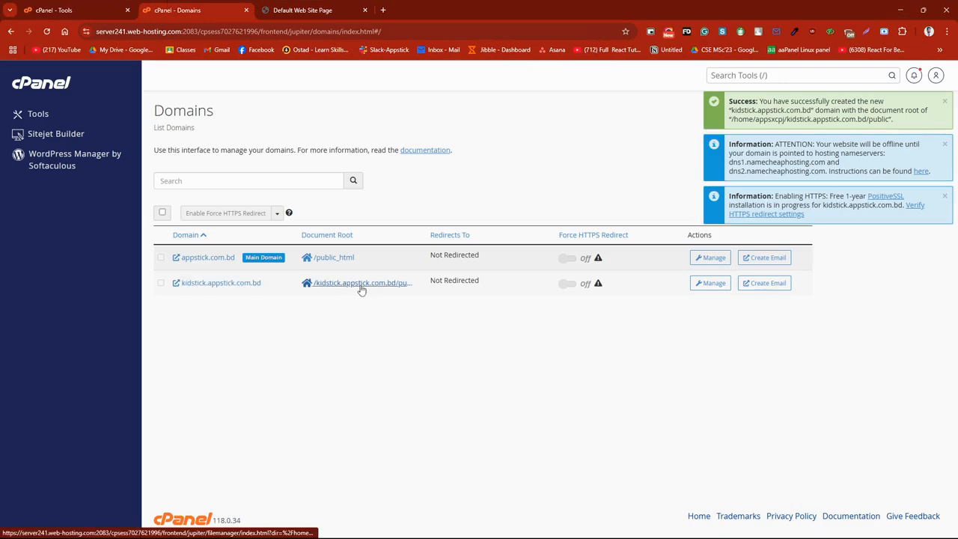
pyautogui.click(360, 290)
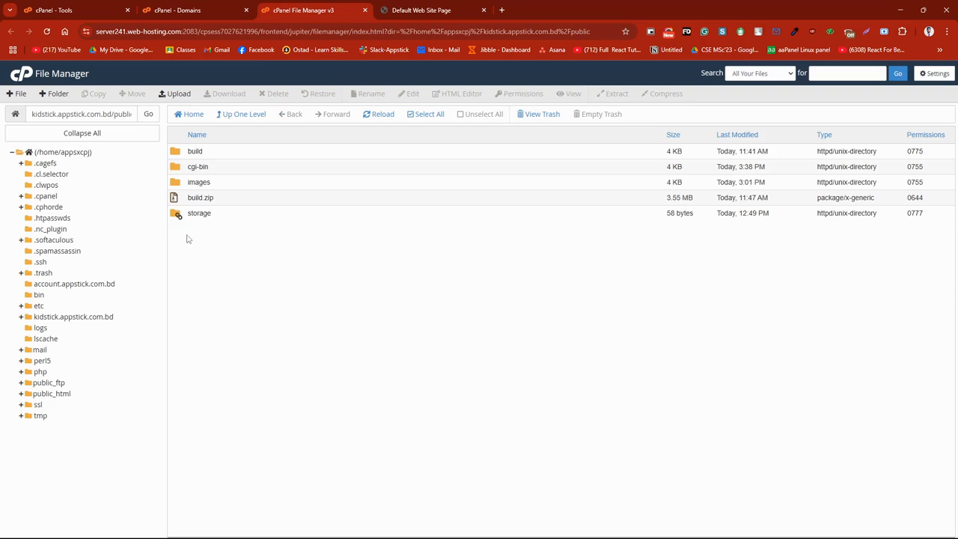
# Step: Delete all existing files and folders inside the kidstick.appstick.com.bd directory
pyautogui.click(78, 317)
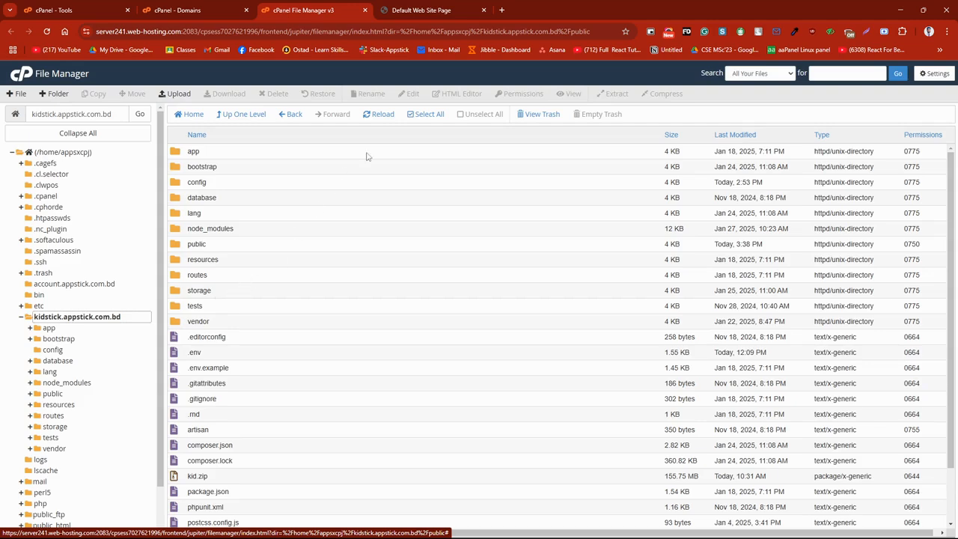
pyautogui.click(427, 115)
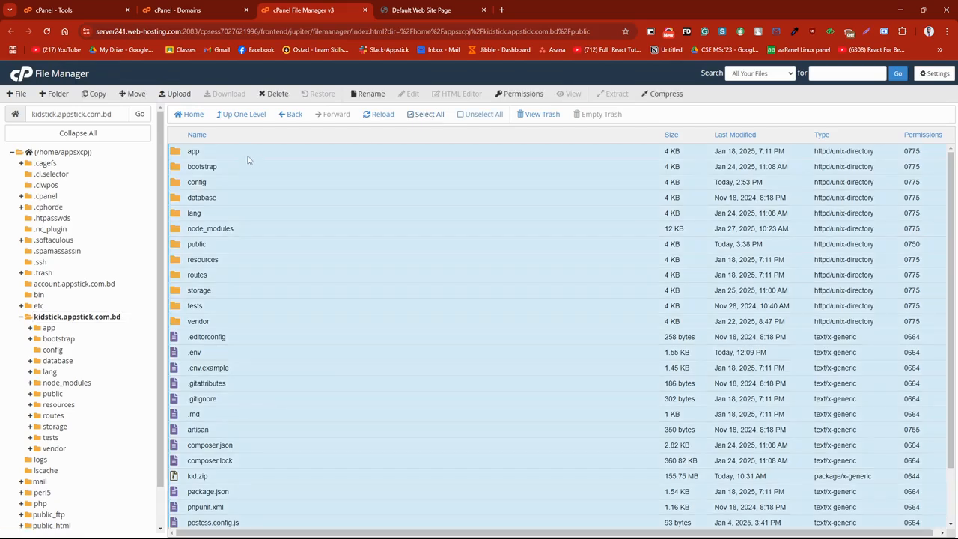
pyautogui.rightClick(248, 156)
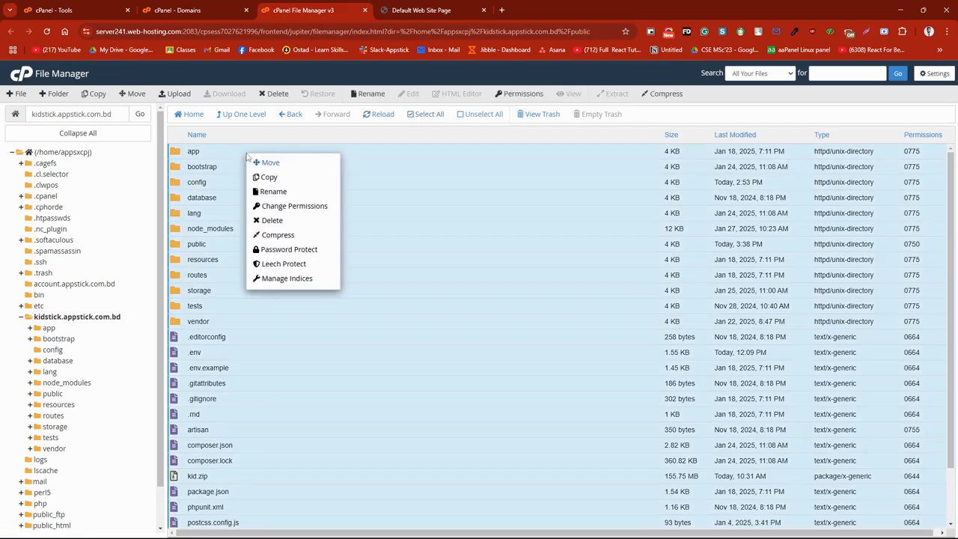
pyautogui.click(274, 219)
pyautogui.click(562, 376)
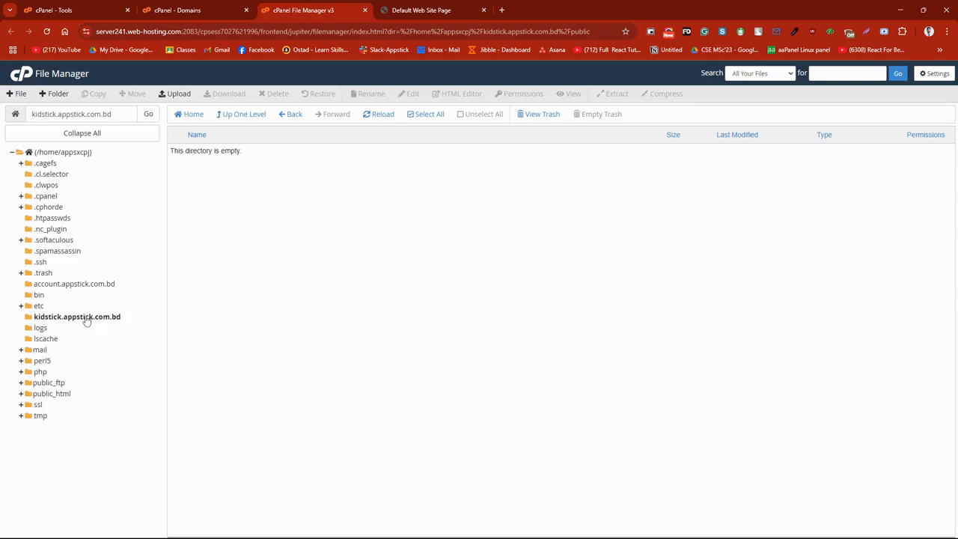
# Step: Open the file upload page for the kidstick.appstick.com.bd directory, checking the domain's document root in the domain list
pyautogui.click(86, 318)
pyautogui.click(176, 94)
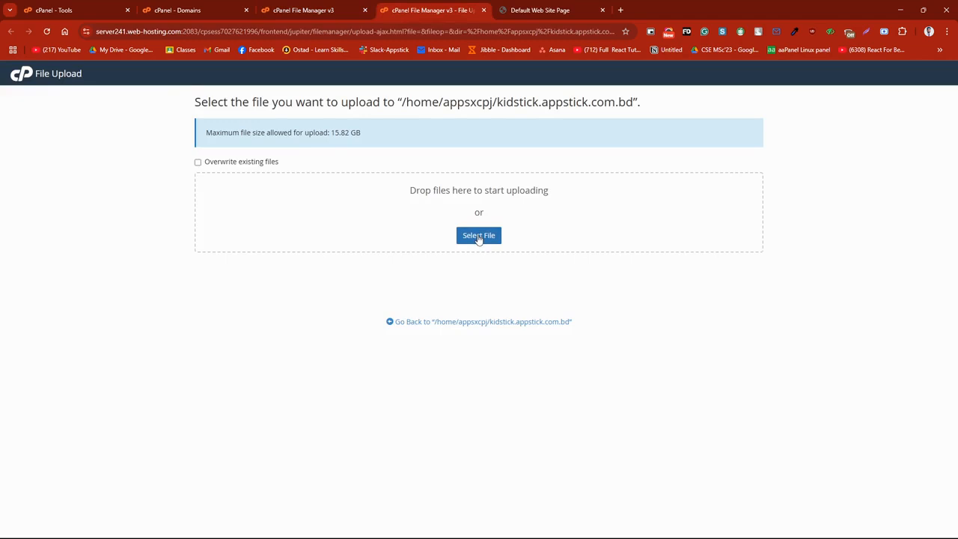
pyautogui.click(328, 10)
pyautogui.click(208, 9)
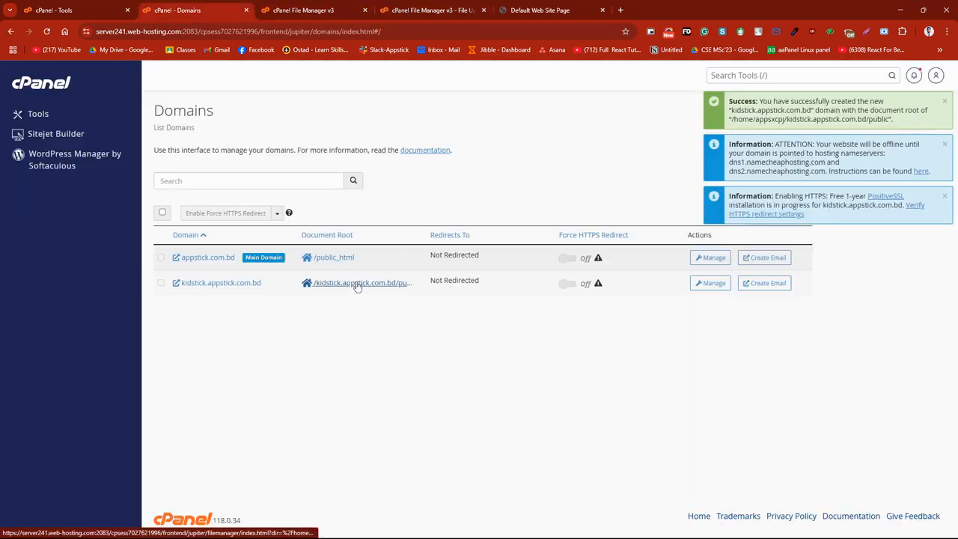
pyautogui.click(445, 8)
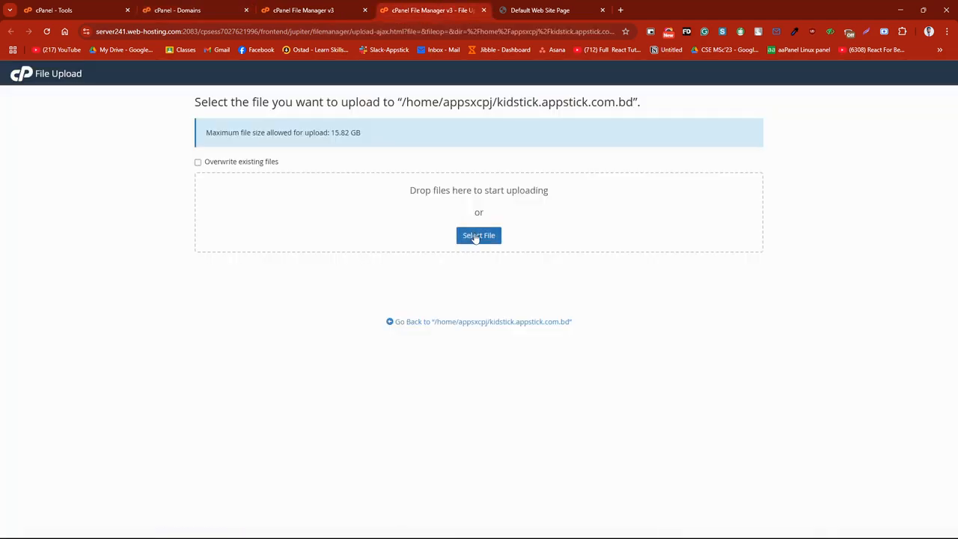
# Step: Upload kidstick.zip from Downloads > Kidstick > Kidstick > Source Code and return to the kidstick.appstick.com.bd directory
pyautogui.click(475, 237)
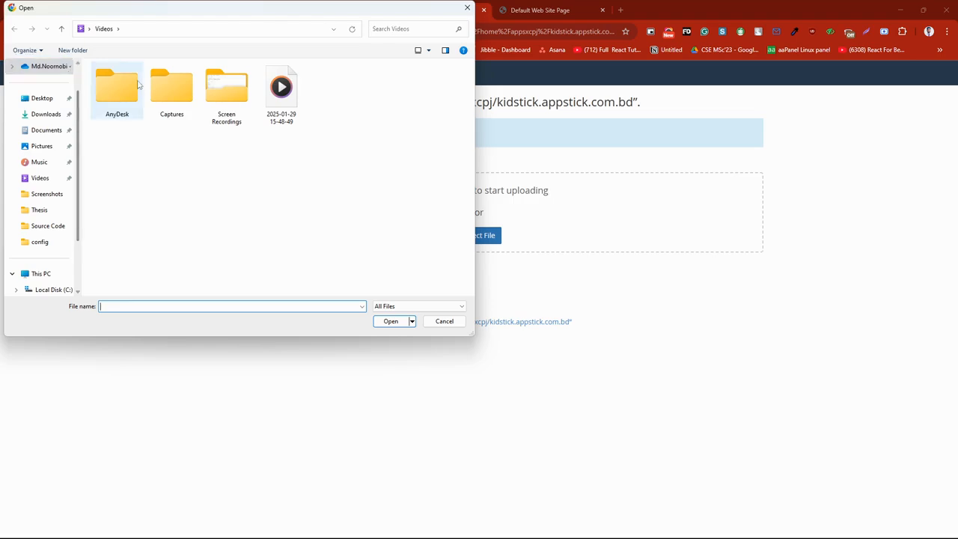
pyautogui.click(46, 118)
pyautogui.doubleClick(123, 87)
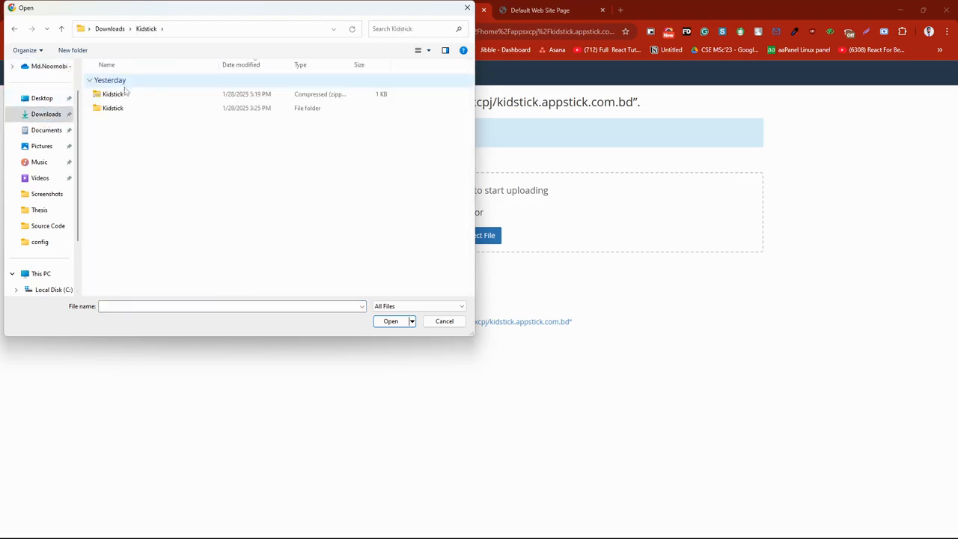
pyautogui.click(121, 108)
pyautogui.doubleClick(122, 108)
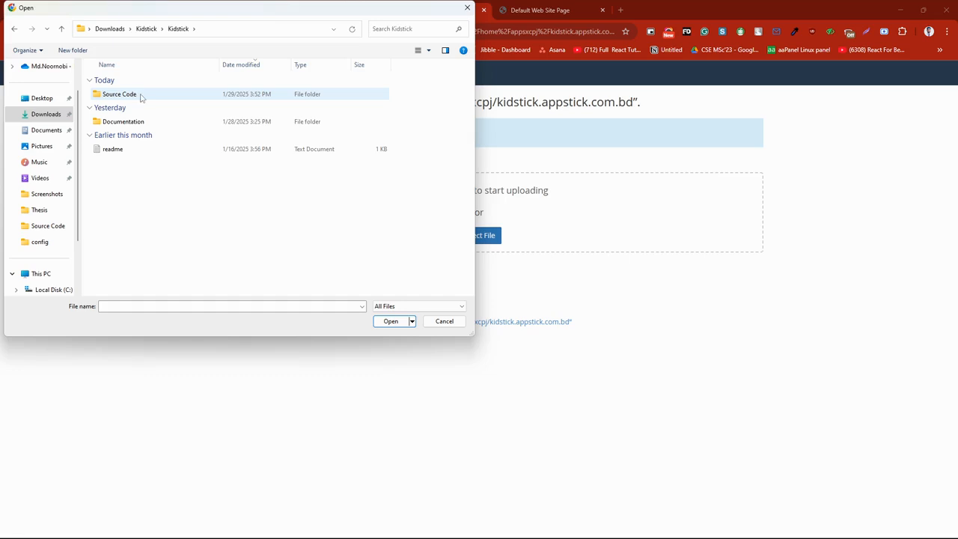
pyautogui.doubleClick(125, 95)
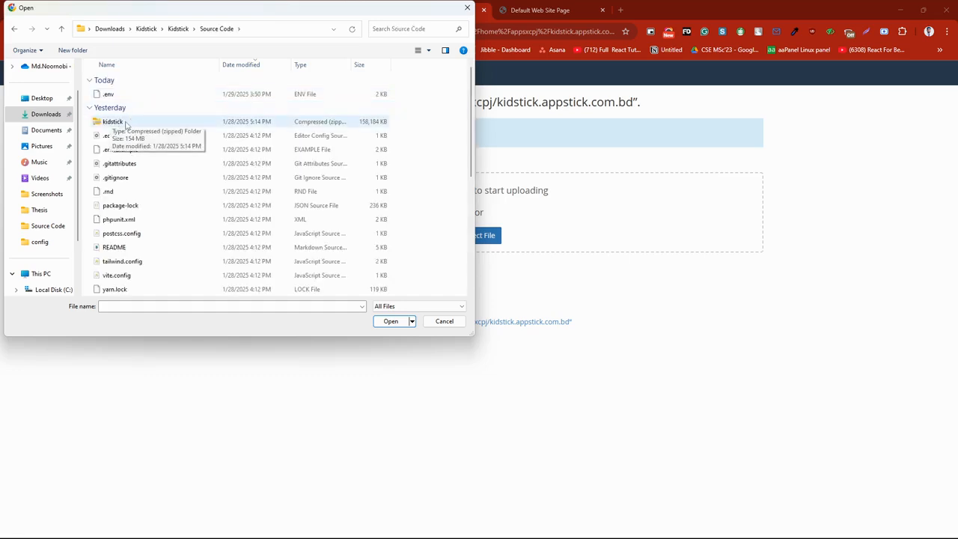
pyautogui.doubleClick(126, 122)
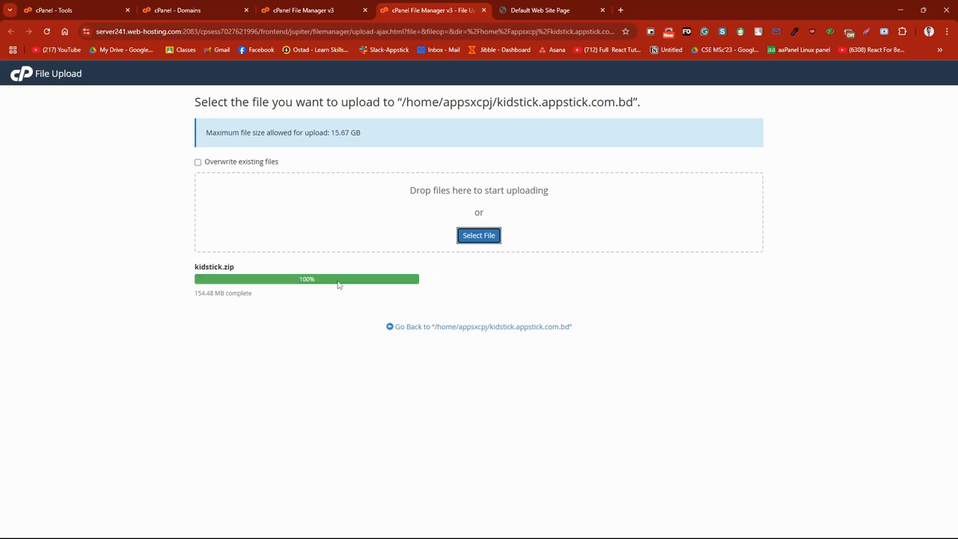
pyautogui.click(419, 330)
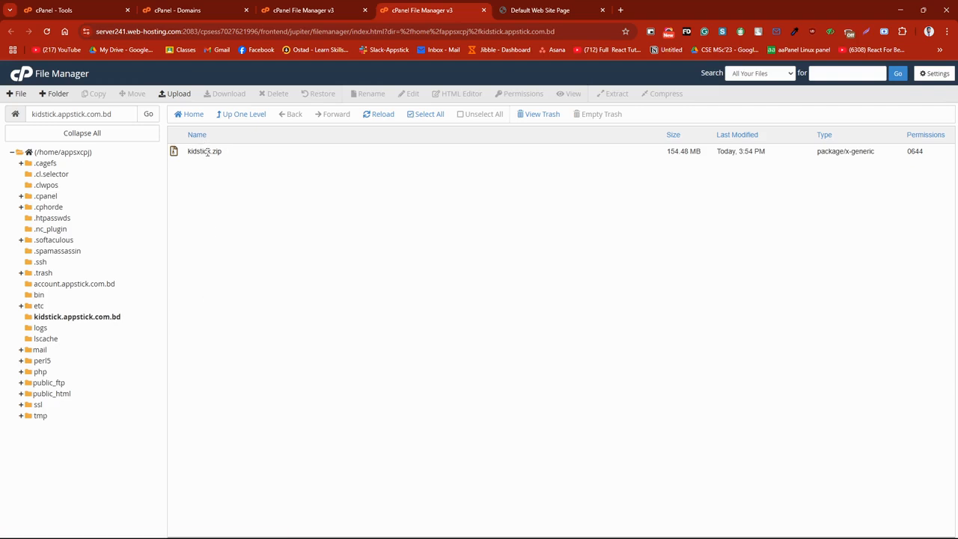
# Step: Extract kidstick.zip into /kidstick.appstick.com.bd, close the extraction results and reload the directory listing
pyautogui.rightClick(243, 155)
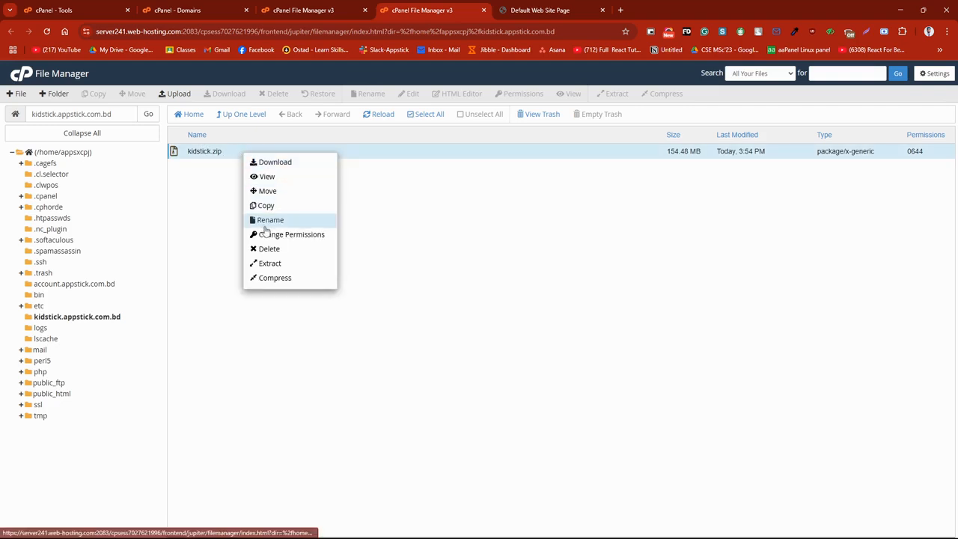
pyautogui.click(285, 267)
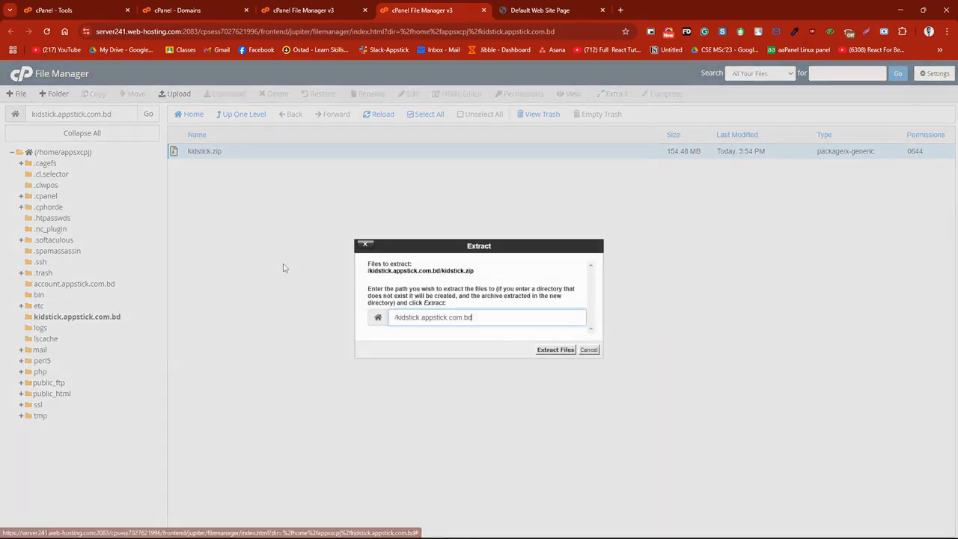
pyautogui.click(556, 350)
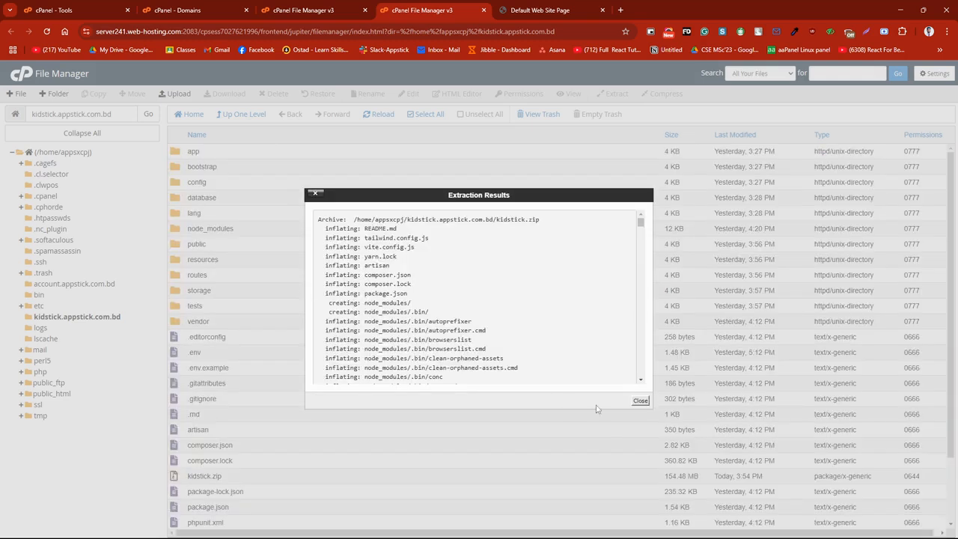
pyautogui.click(641, 401)
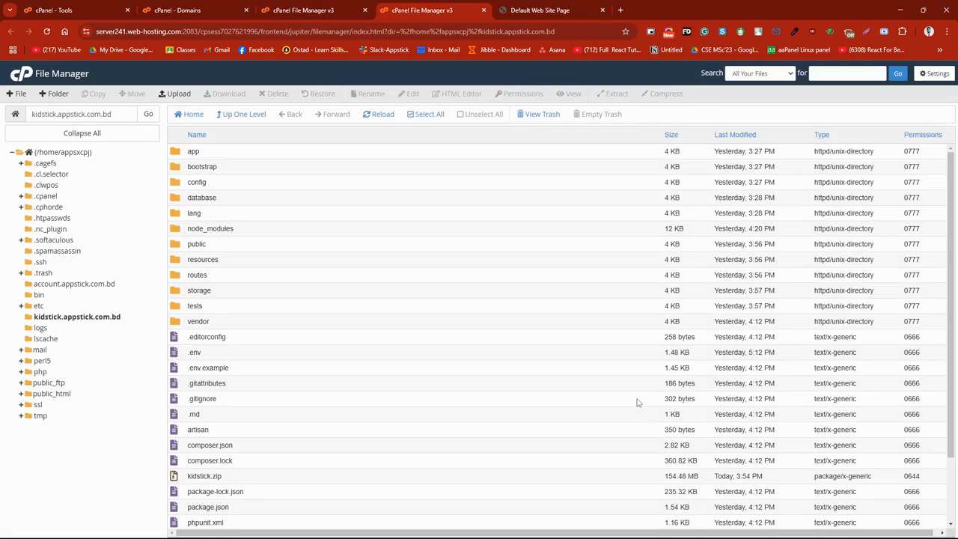
pyautogui.rightClick(637, 402)
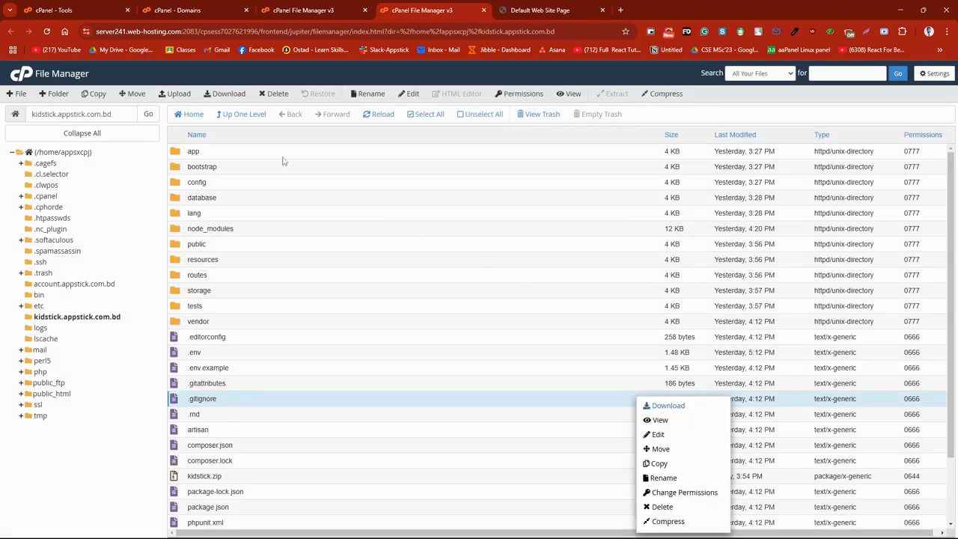
pyautogui.click(299, 134)
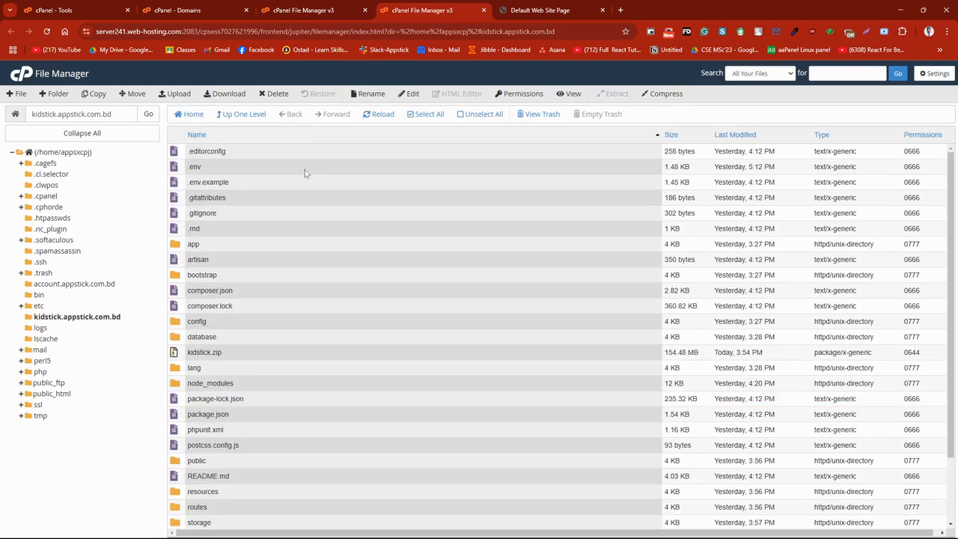
pyautogui.click(72, 317)
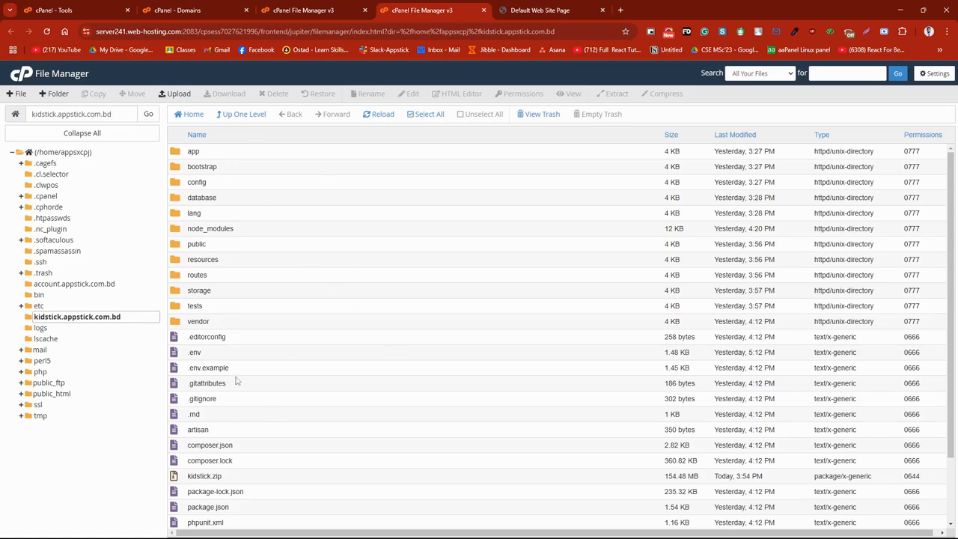
# Step: Open the SSL/TLS Status page from the Security section of the cPanel tools
pyautogui.click(177, 9)
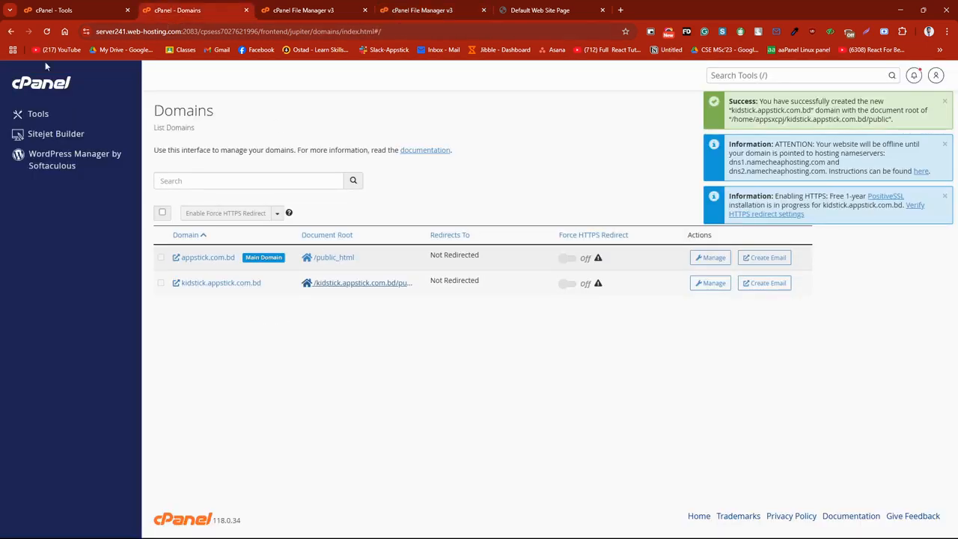
pyautogui.click(303, 9)
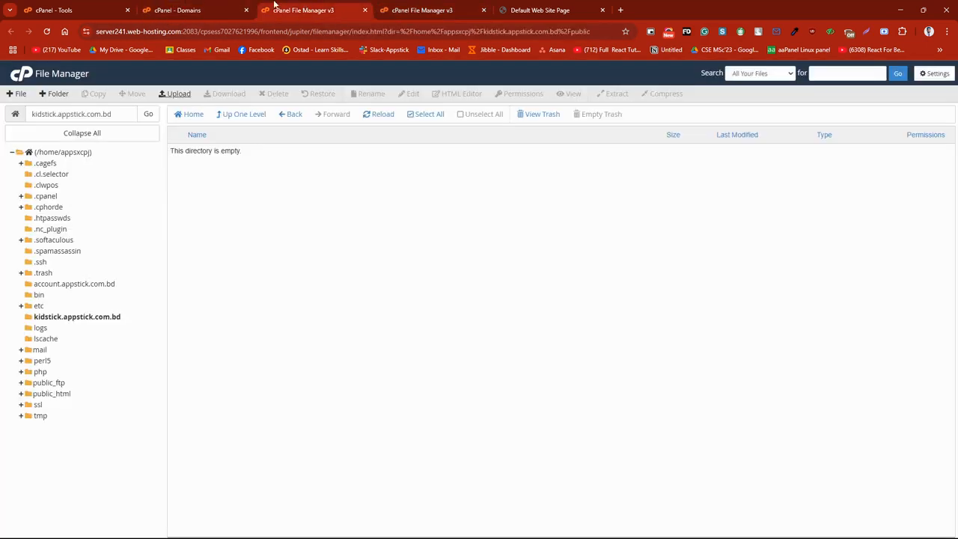
pyautogui.click(224, 8)
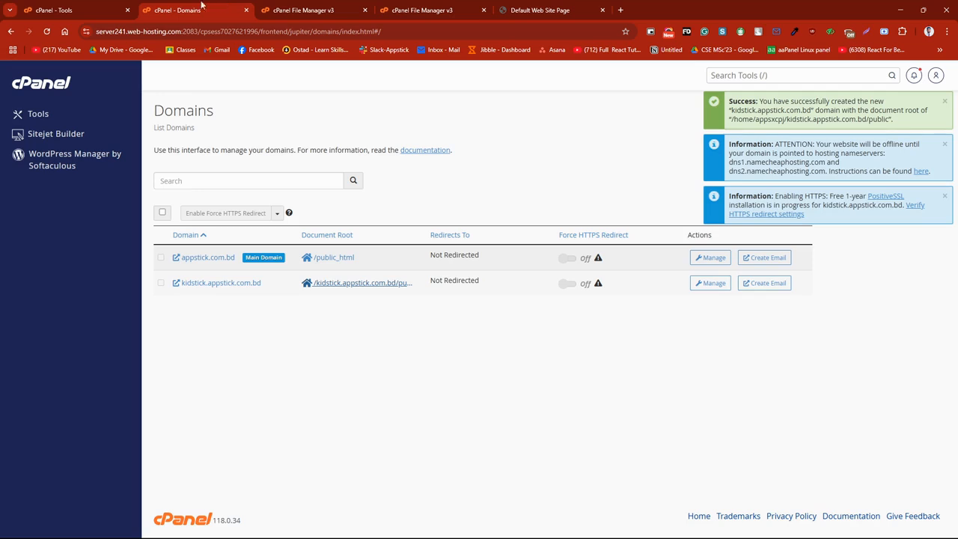
pyautogui.click(39, 115)
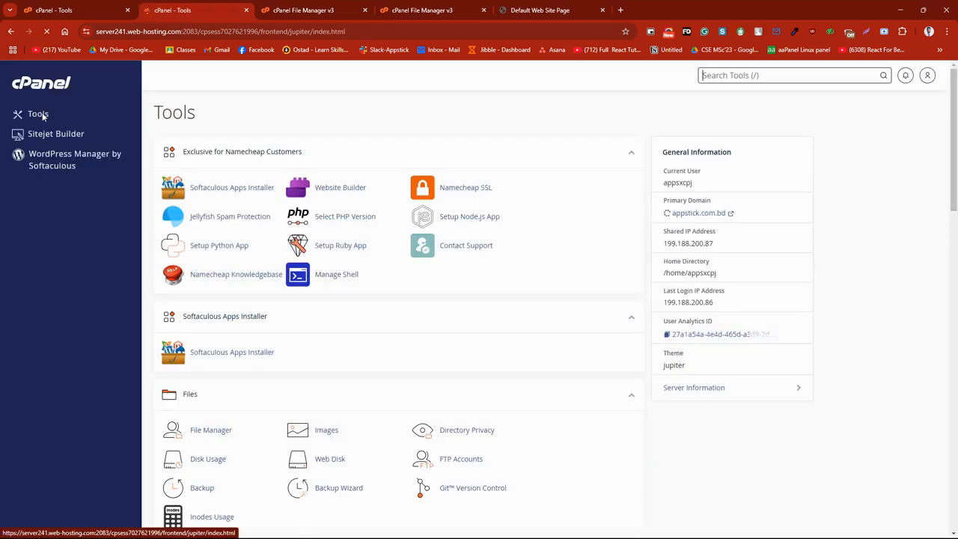
pyautogui.scroll(-5, 250, 325)
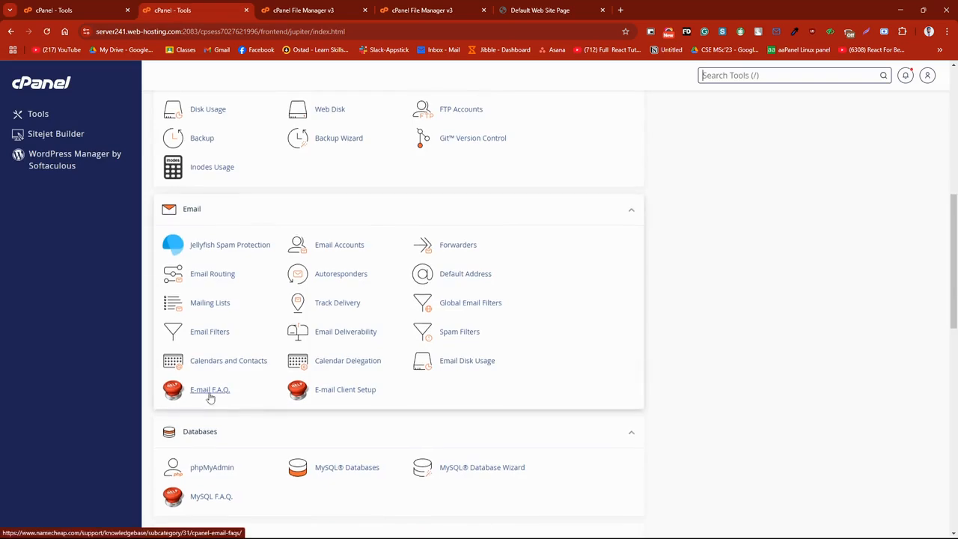
pyautogui.scroll(-4, 208, 400)
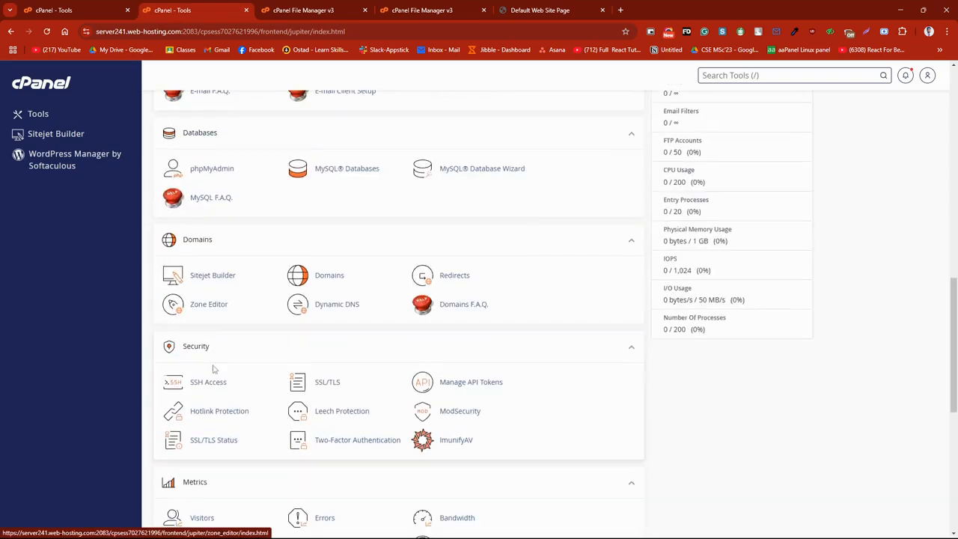
pyautogui.click(213, 445)
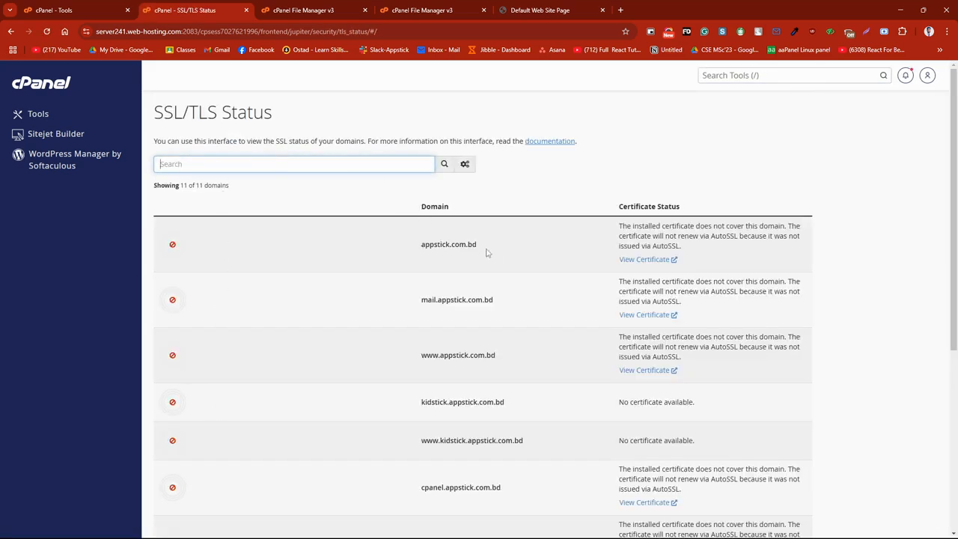
# Step: Open the certificate listed for appstick.com.bd and install it on kidstick.appstick.com.bd, acknowledging the installation result
pyautogui.scroll(-1, 497, 257)
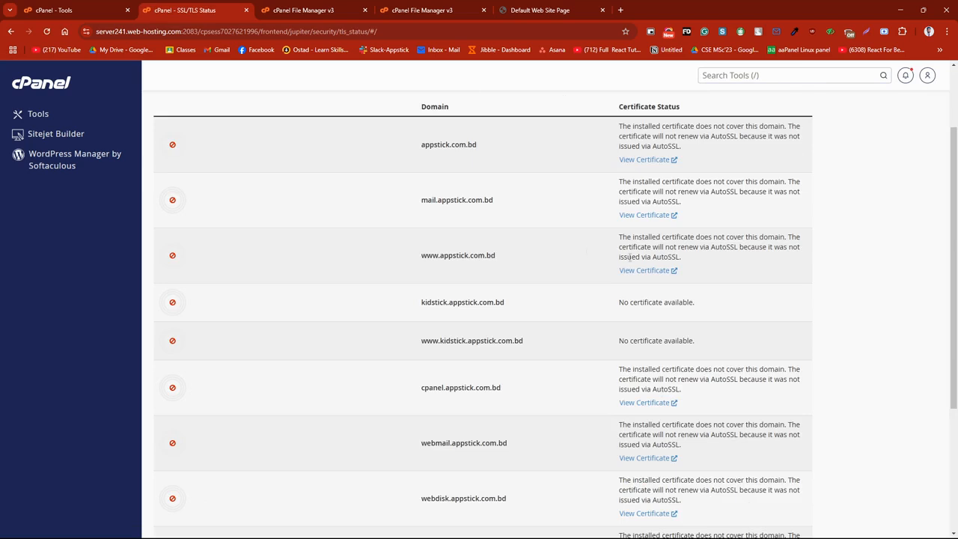
pyautogui.click(639, 159)
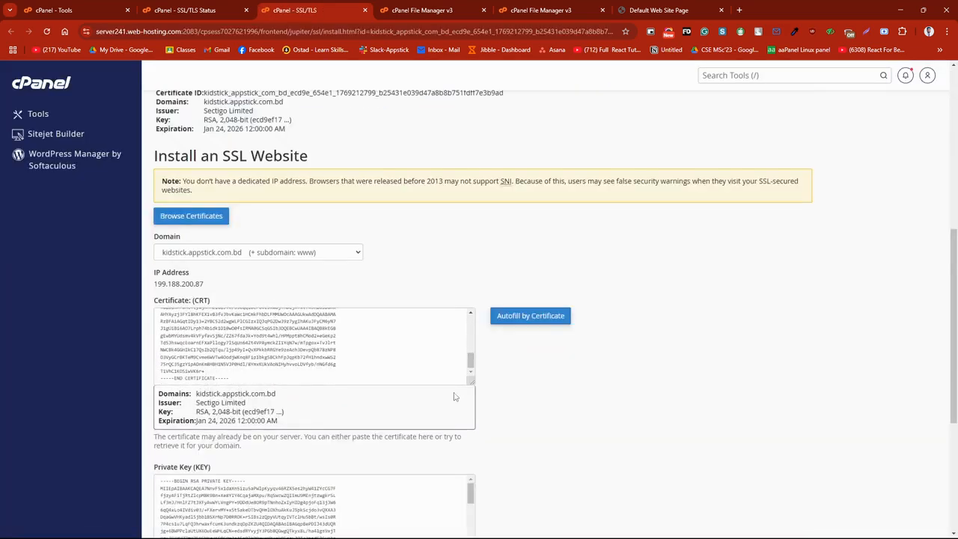
pyautogui.scroll(-4, 449, 396)
pyautogui.click(187, 456)
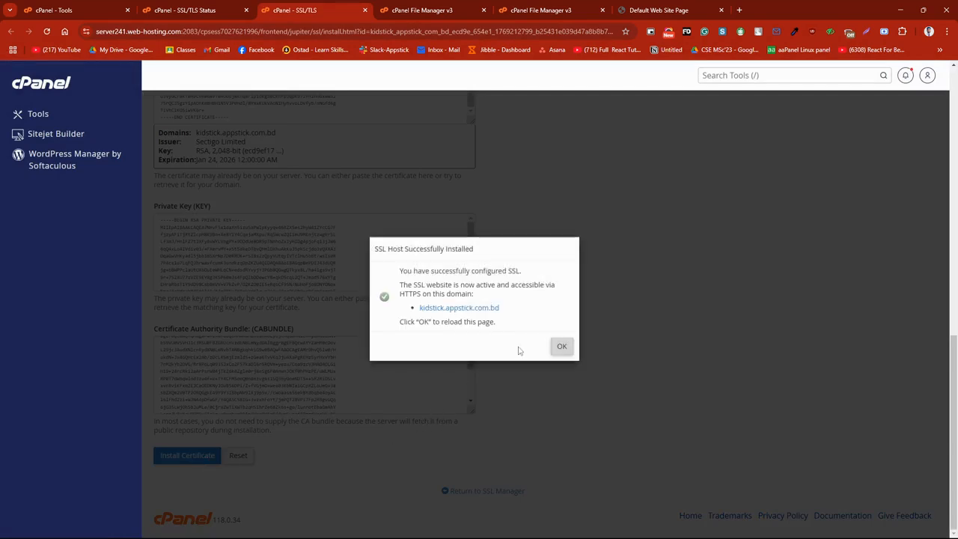
pyautogui.click(561, 346)
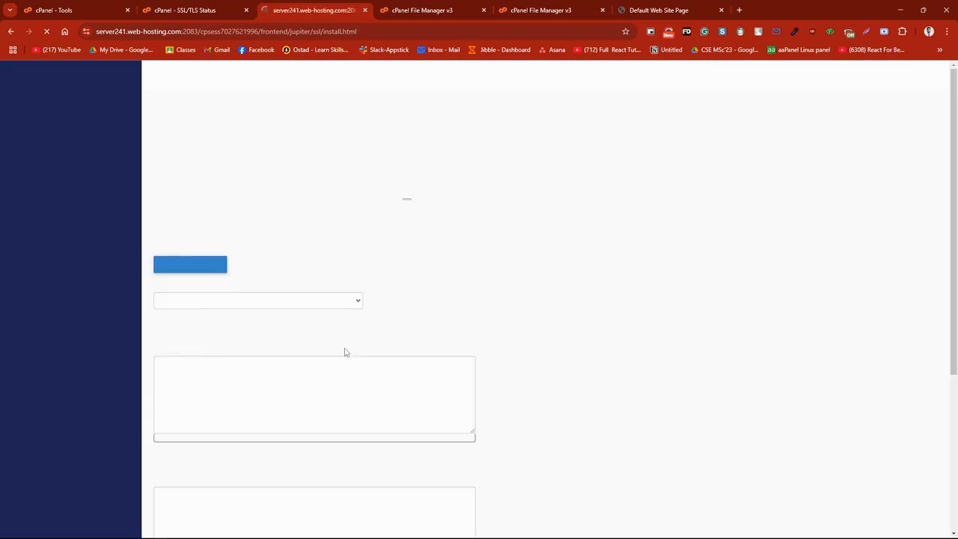
pyautogui.scroll(-3, 285, 337)
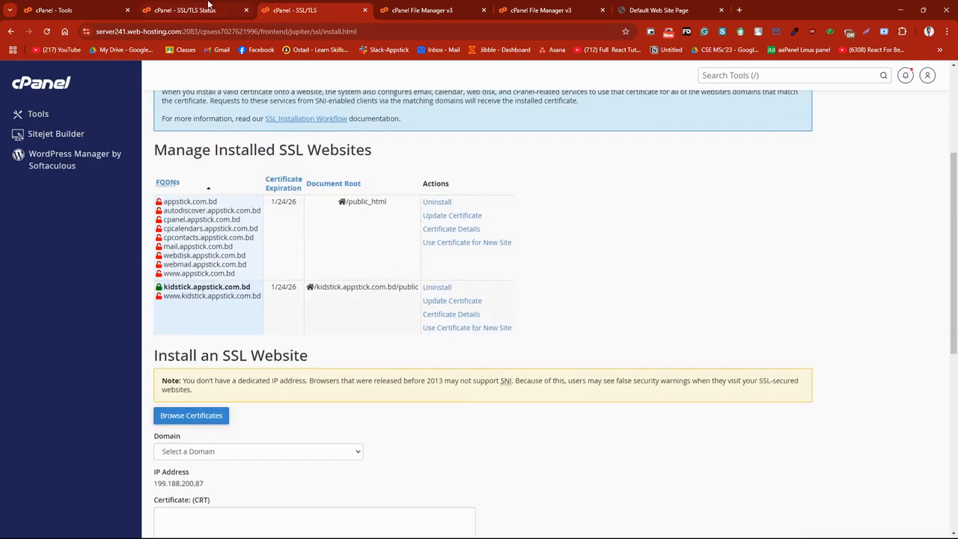
# Step: Reload the SSL/TLS Status page and check the certificate status of kidstick.appstick.com.bd
pyautogui.click(210, 8)
pyautogui.click(45, 33)
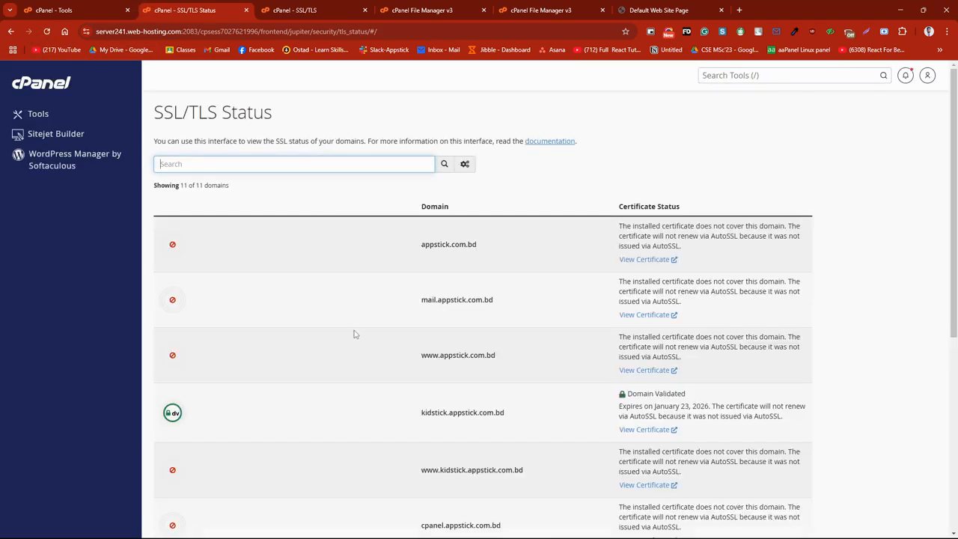
pyautogui.moveTo(407, 417); pyautogui.dragTo(587, 417)
pyautogui.click(600, 417)
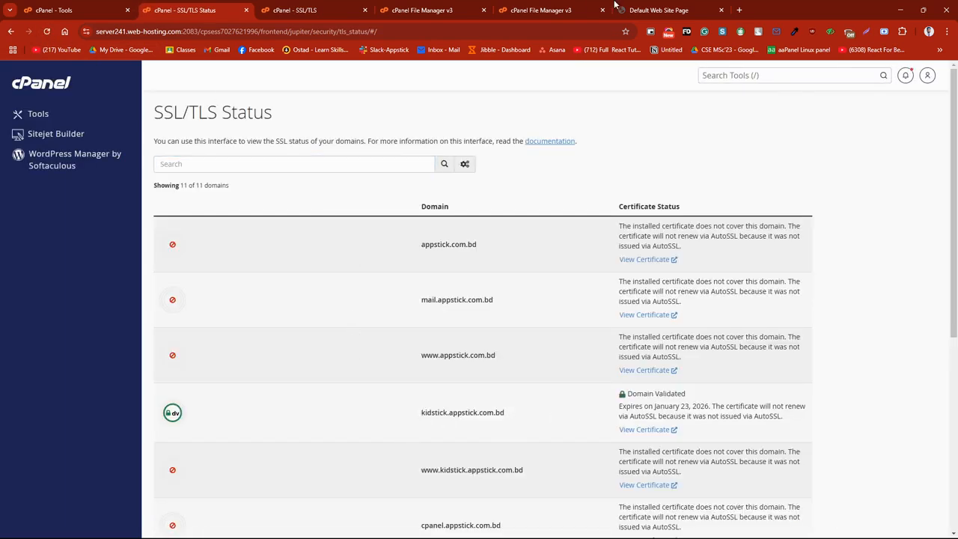
# Step: Close the outdated File Manager page with the empty directory and the SSL/TLS certificate installation page
pyautogui.click(693, 8)
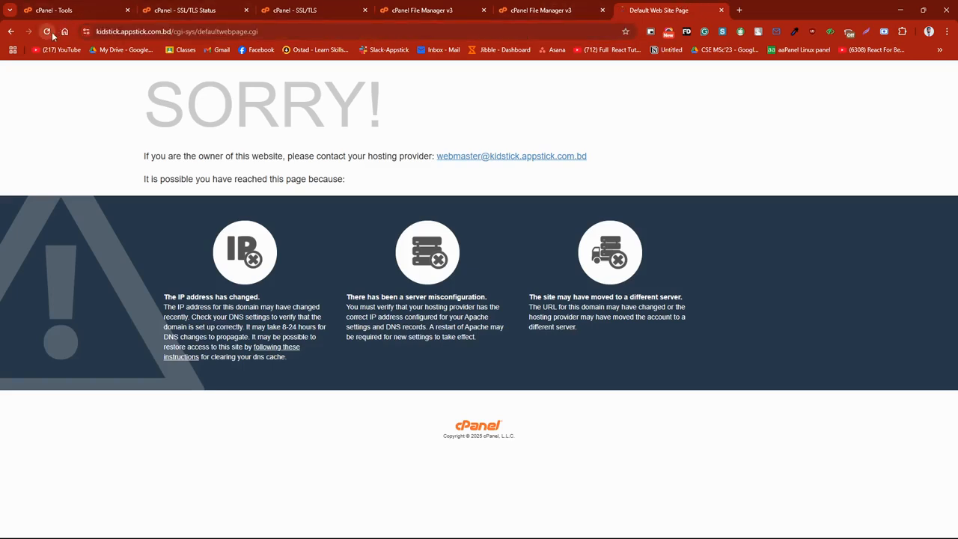
pyautogui.click(541, 9)
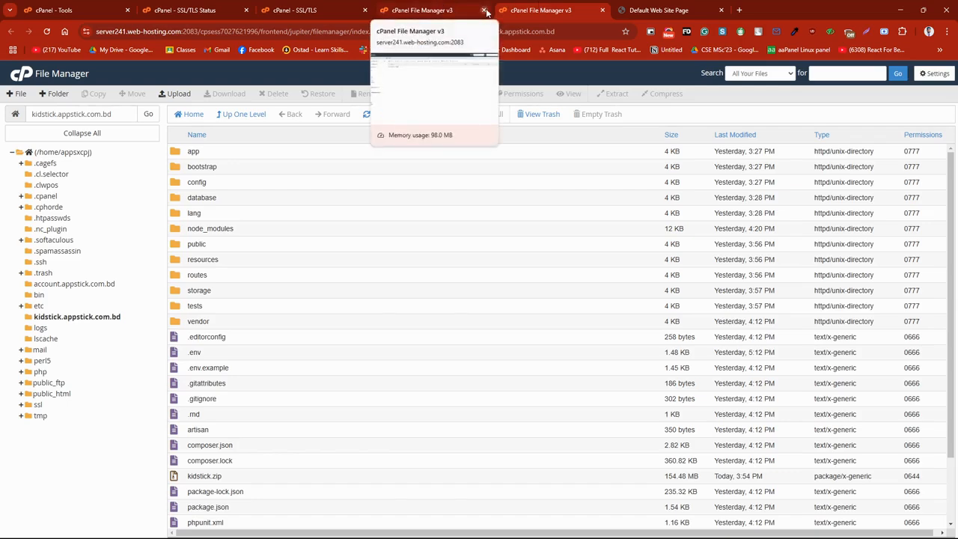
pyautogui.click(483, 10)
pyautogui.click(322, 9)
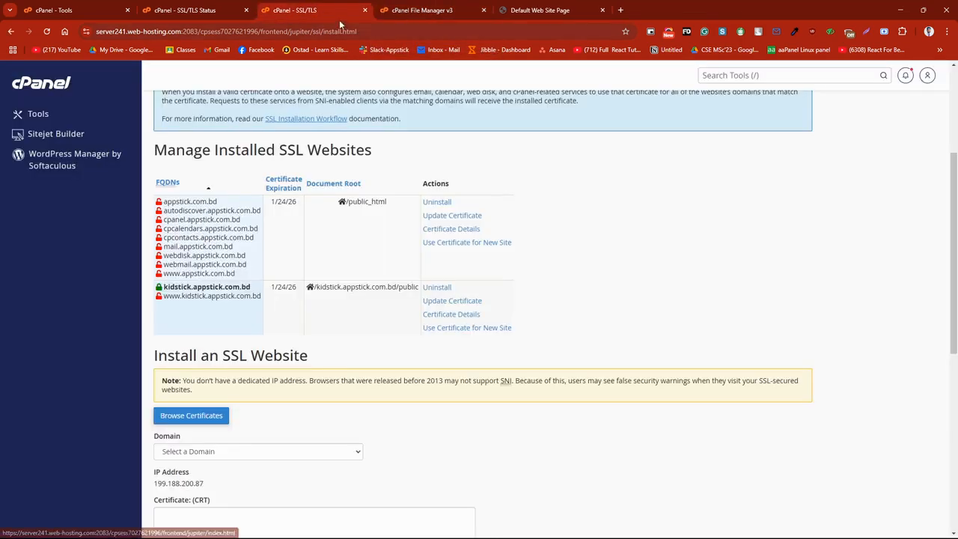
pyautogui.click(366, 9)
# Step: Open the cPanel tools separately from the SSL/TLS Status page and go to MySQL Databases
pyautogui.click(180, 9)
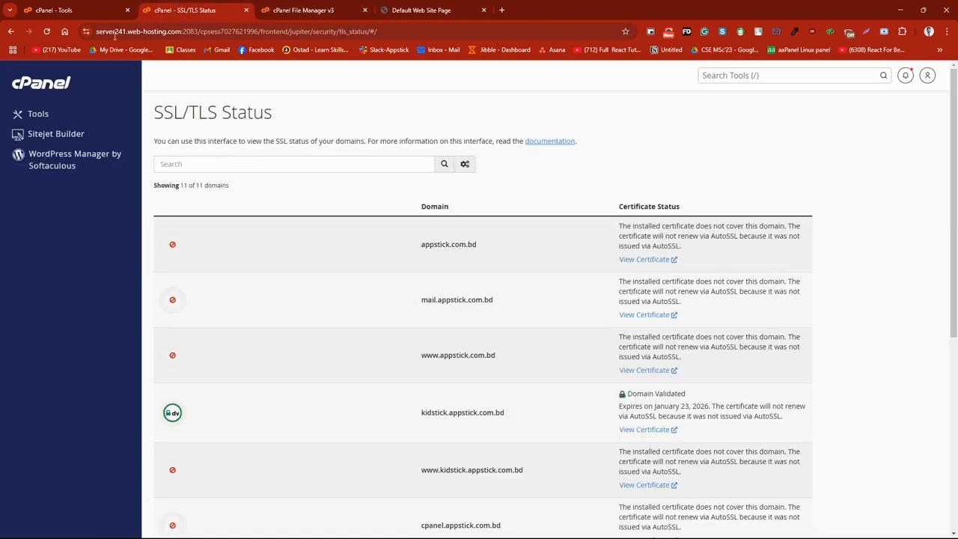
pyautogui.middleClick(35, 114)
pyautogui.click(298, 6)
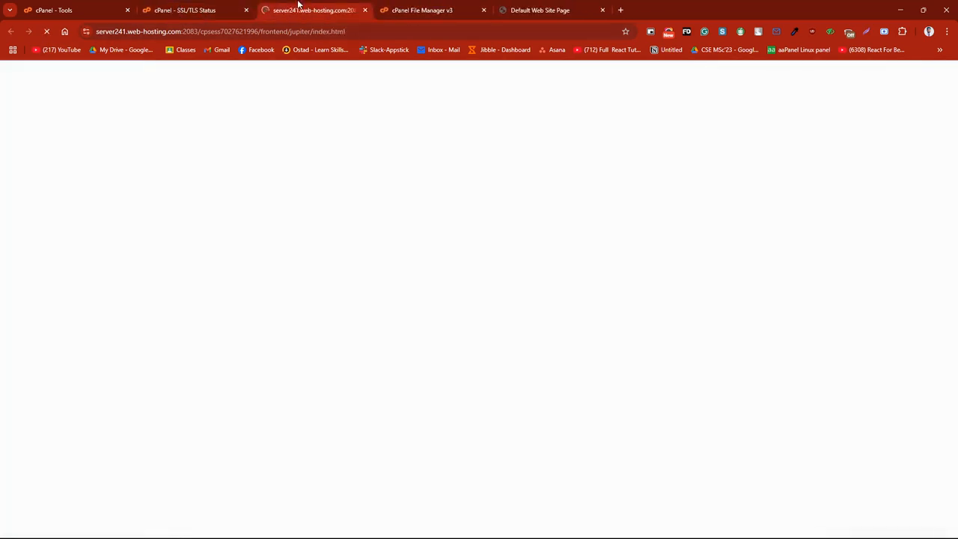
pyautogui.scroll(-2, 259, 327)
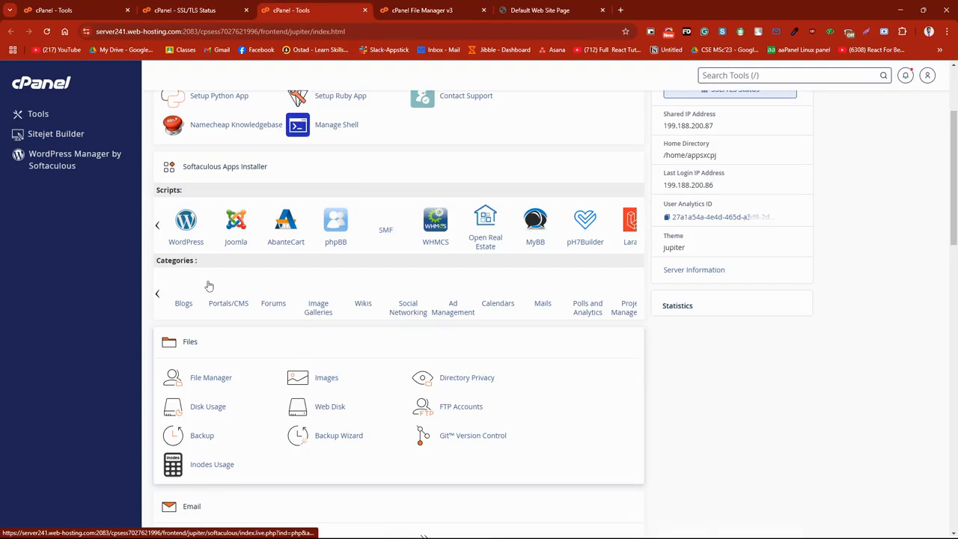
pyautogui.scroll(-9, 357, 328)
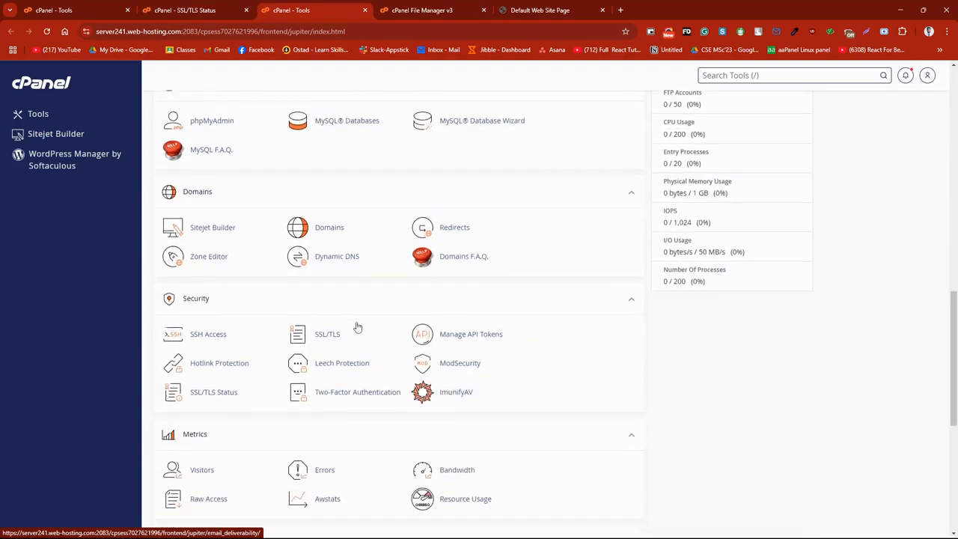
pyautogui.click(349, 121)
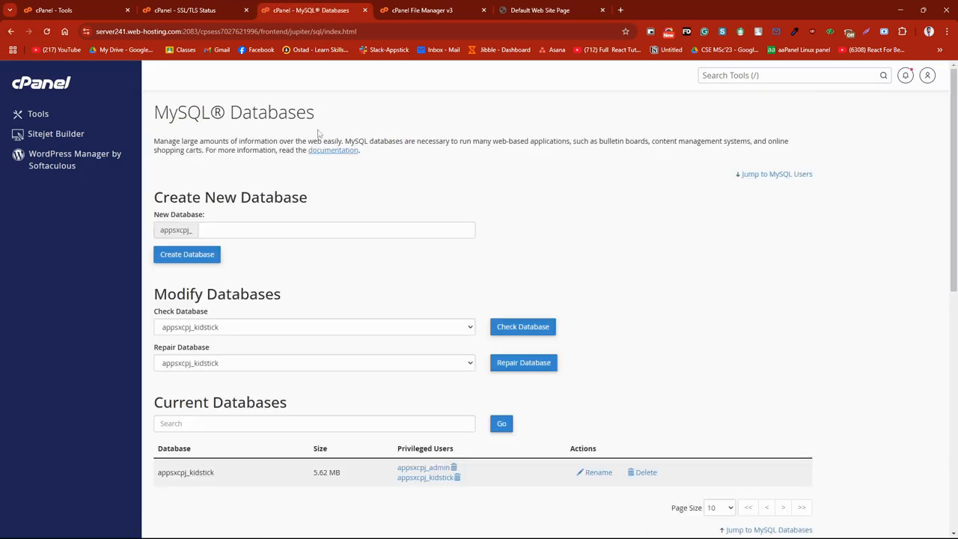
pyautogui.click(249, 229)
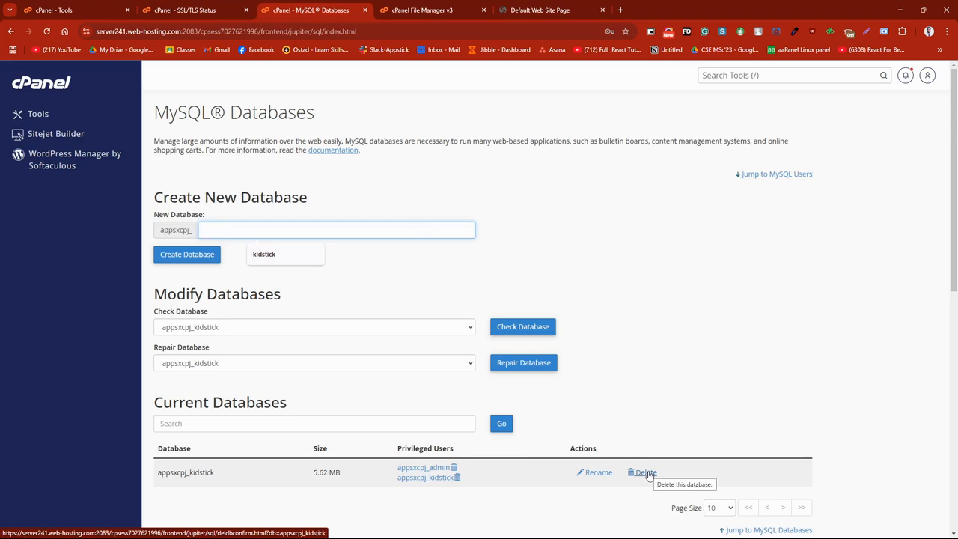
pyautogui.click(458, 479)
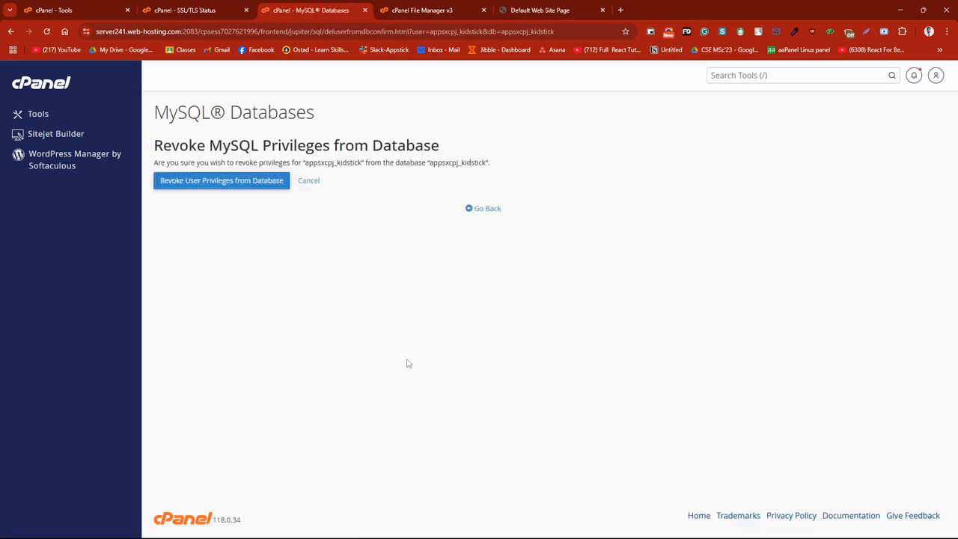
pyautogui.click(11, 32)
# Step: Create a new MySQL database with the name kid after the account prefix and return to the database overview
pyautogui.click(260, 227)
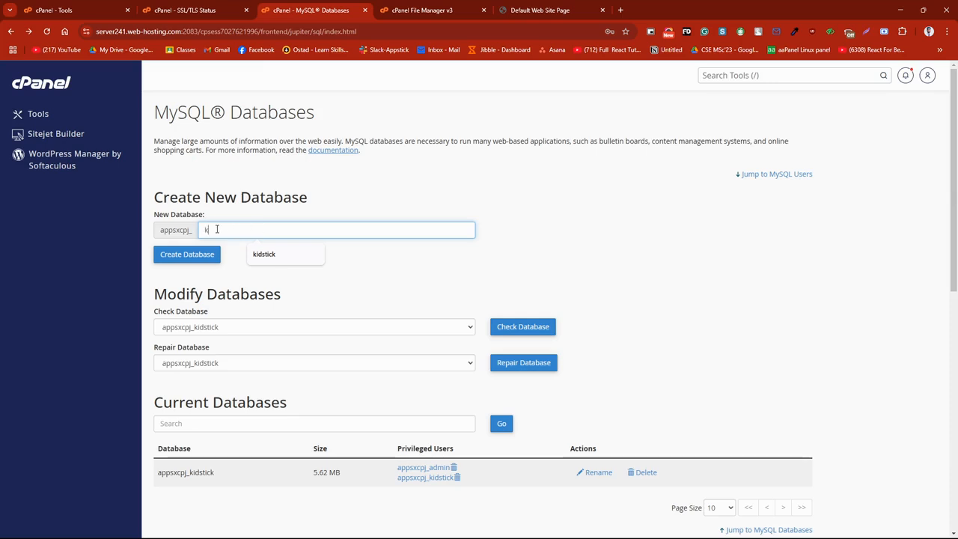
pyautogui.click(314, 293)
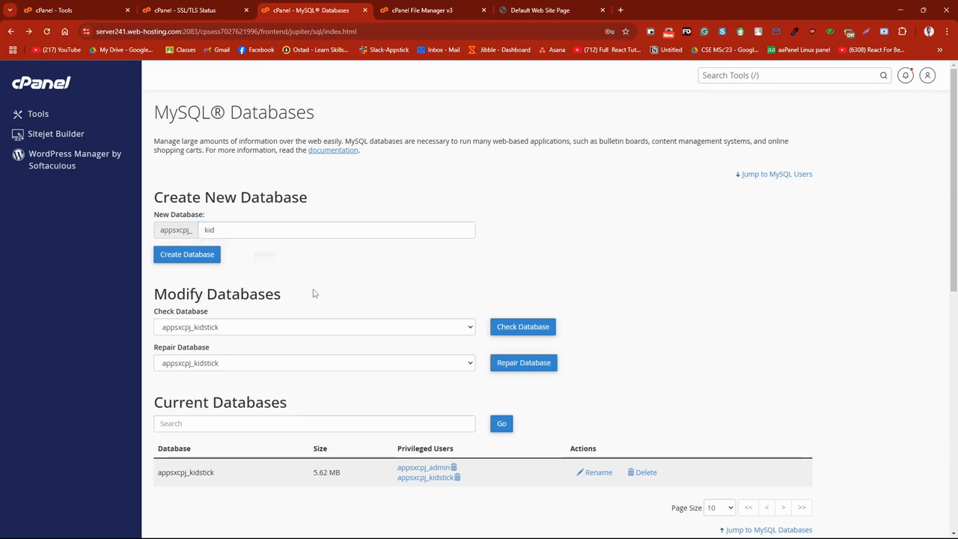
pyautogui.click(186, 256)
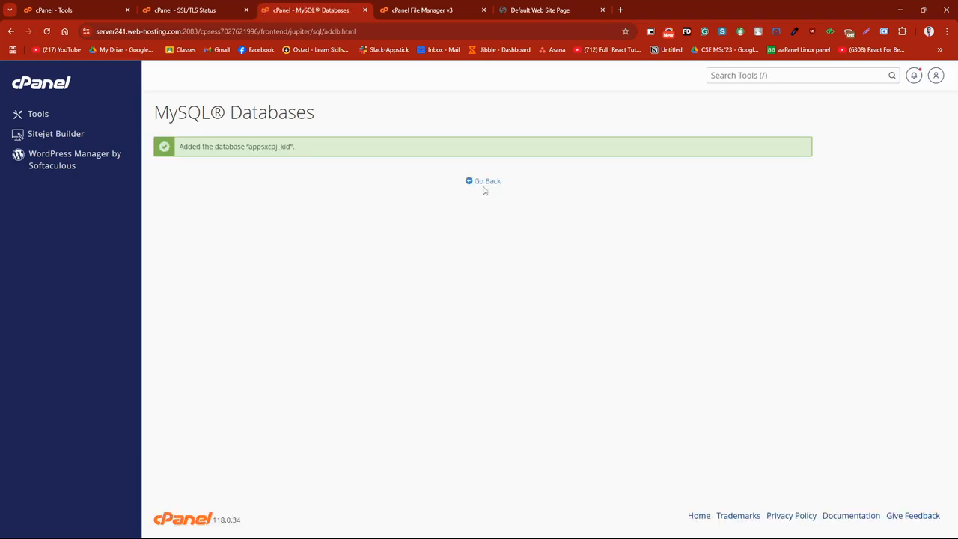
pyautogui.click(485, 186)
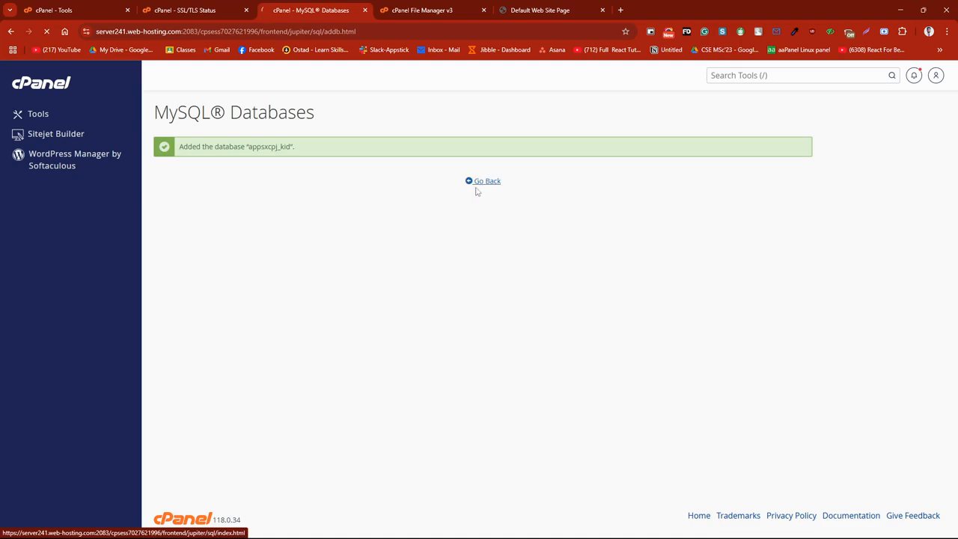
pyautogui.scroll(-2, 270, 233)
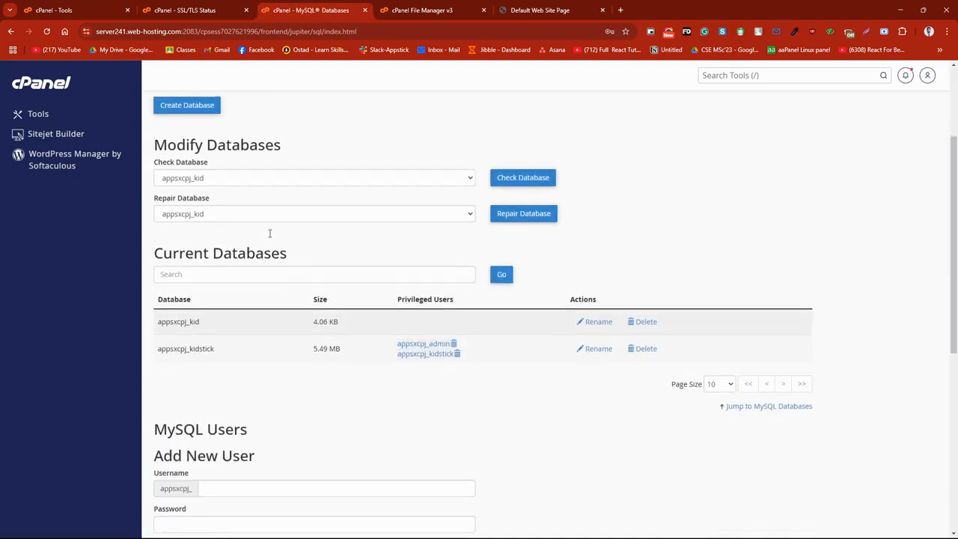
pyautogui.click(237, 274)
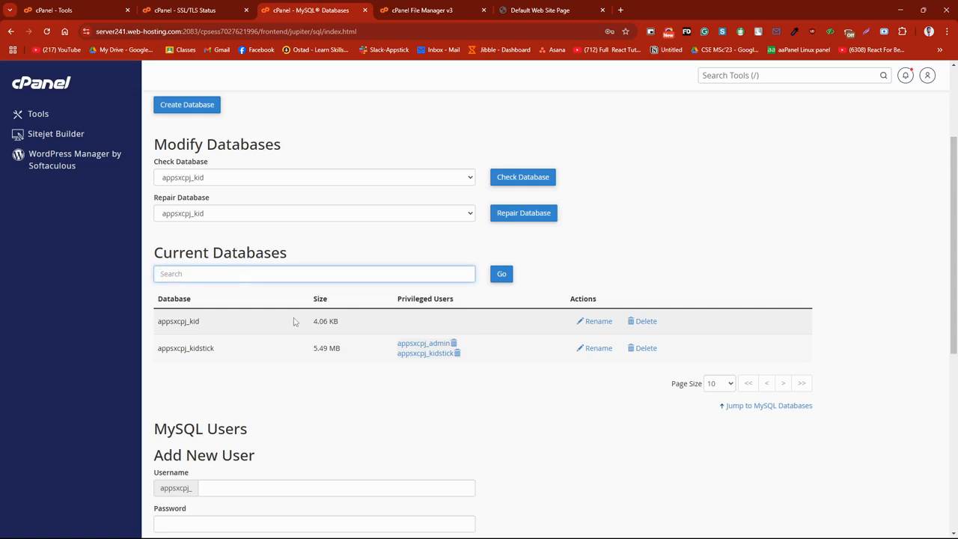
pyautogui.scroll(-2, 293, 322)
pyautogui.scroll(3, 292, 319)
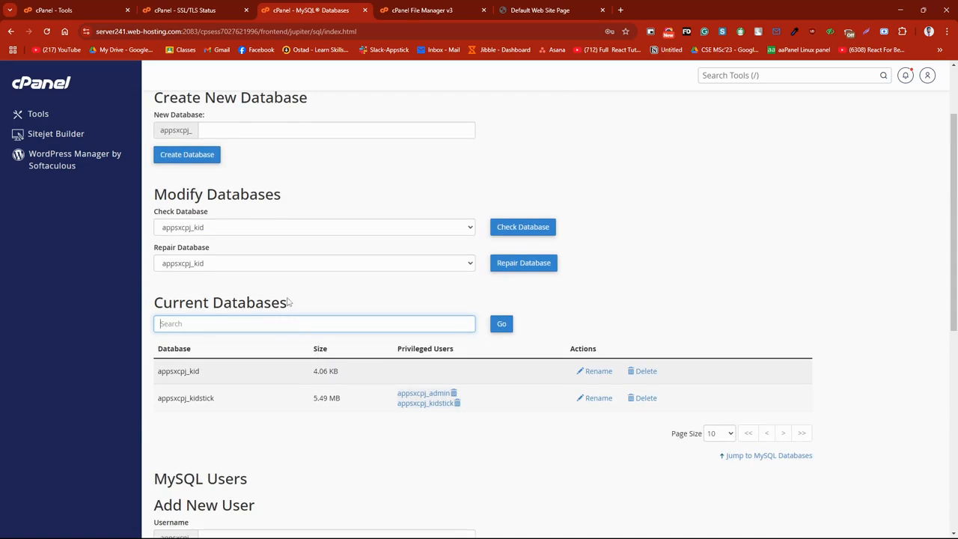
pyautogui.click(273, 228)
pyautogui.click(274, 228)
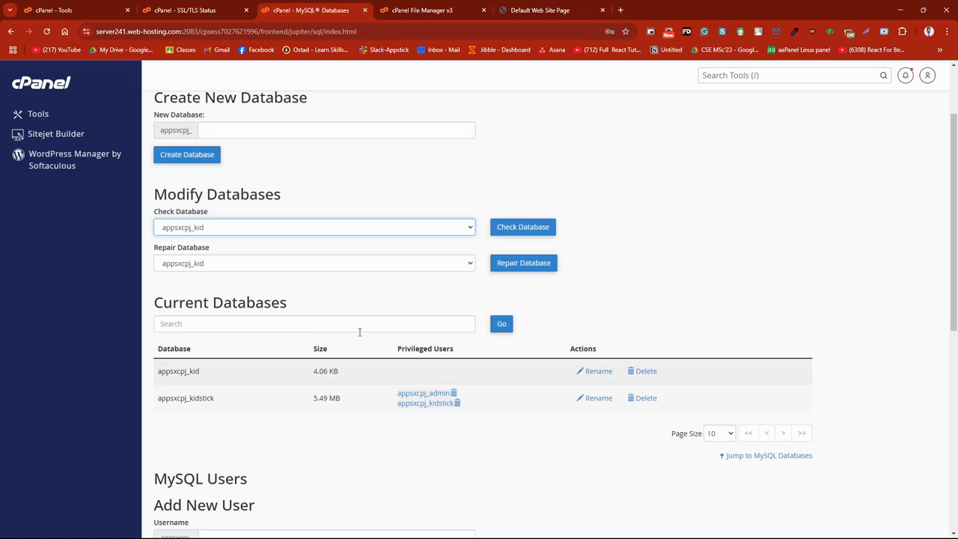
# Step: Enter kid as the new MySQL user's name and fill both password fields with a generated password, marking it as copied
pyautogui.scroll(-3, 232, 370)
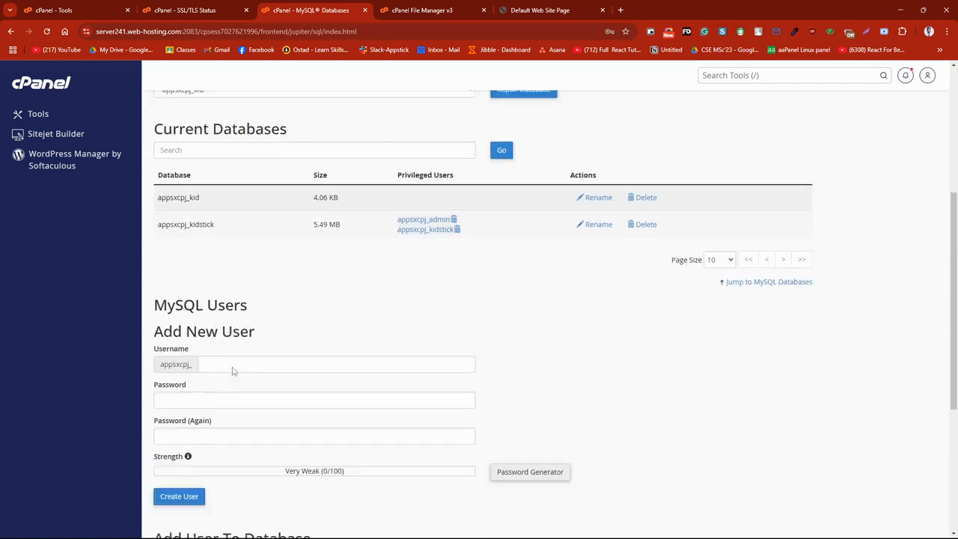
pyautogui.click(236, 335)
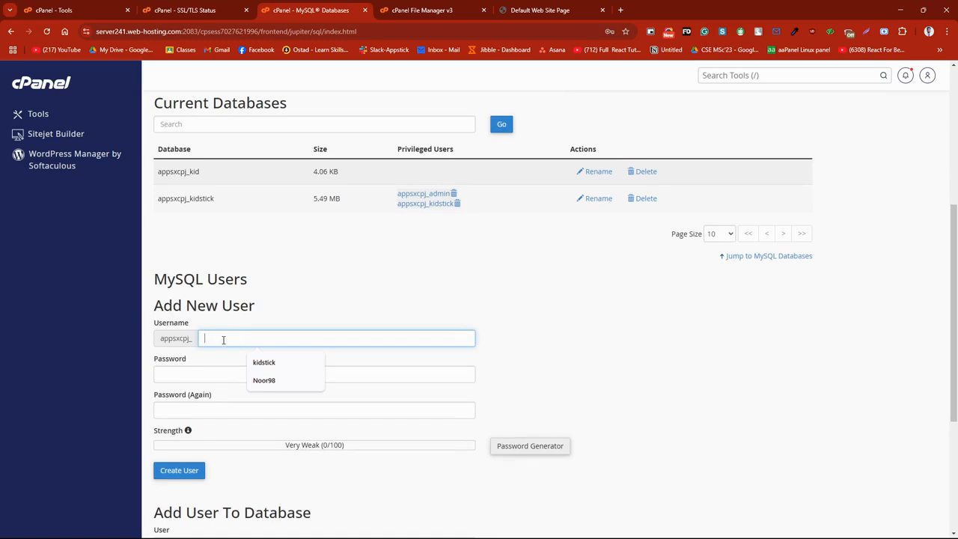
pyautogui.write('kid')
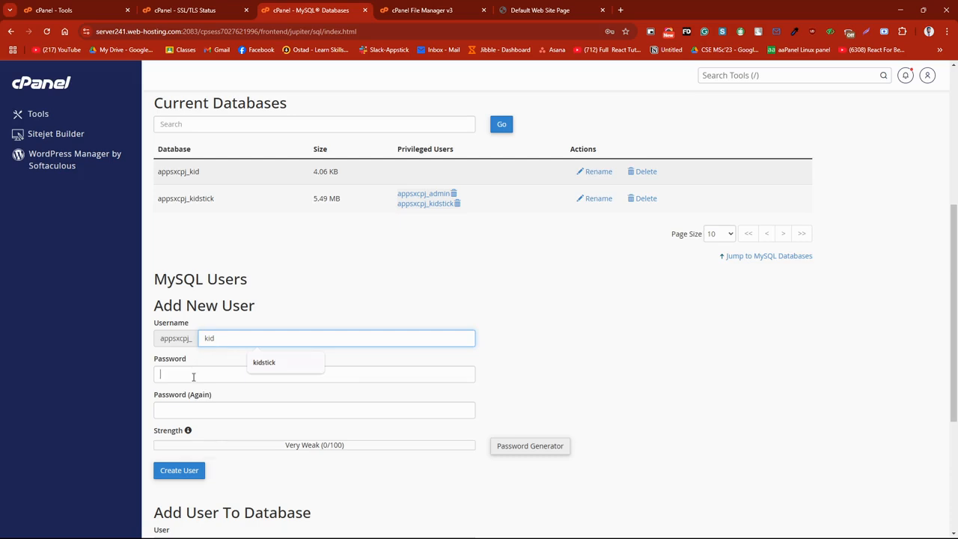
pyautogui.click(193, 376)
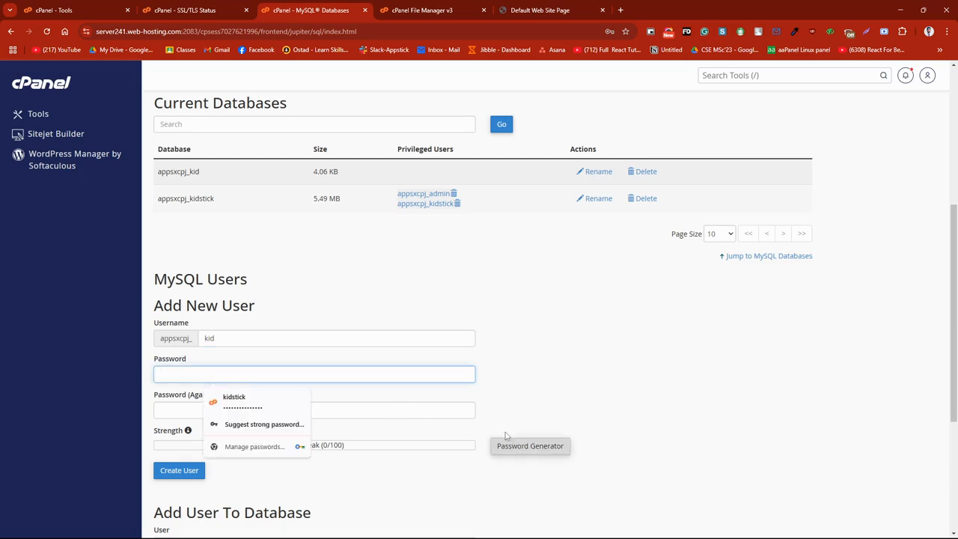
pyautogui.click(533, 429)
pyautogui.click(523, 446)
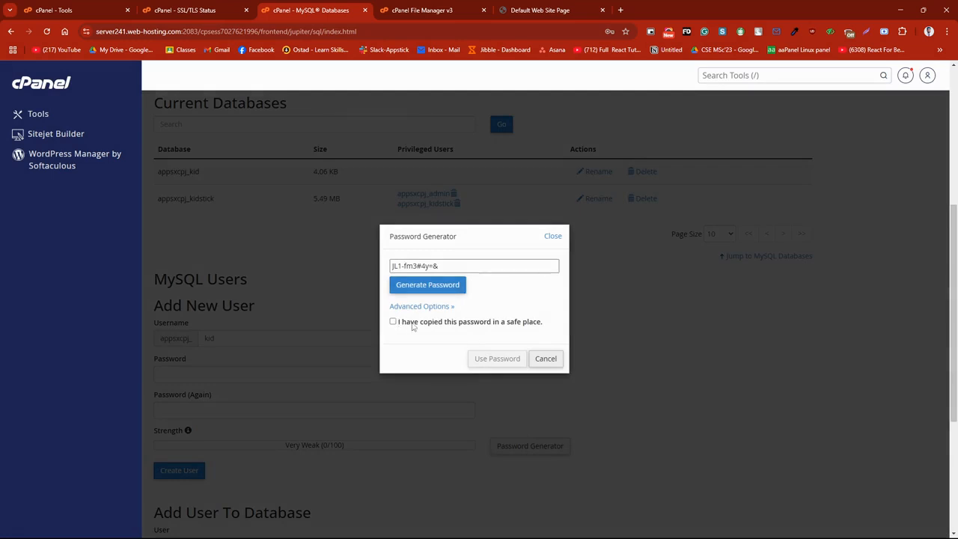
pyautogui.click(412, 324)
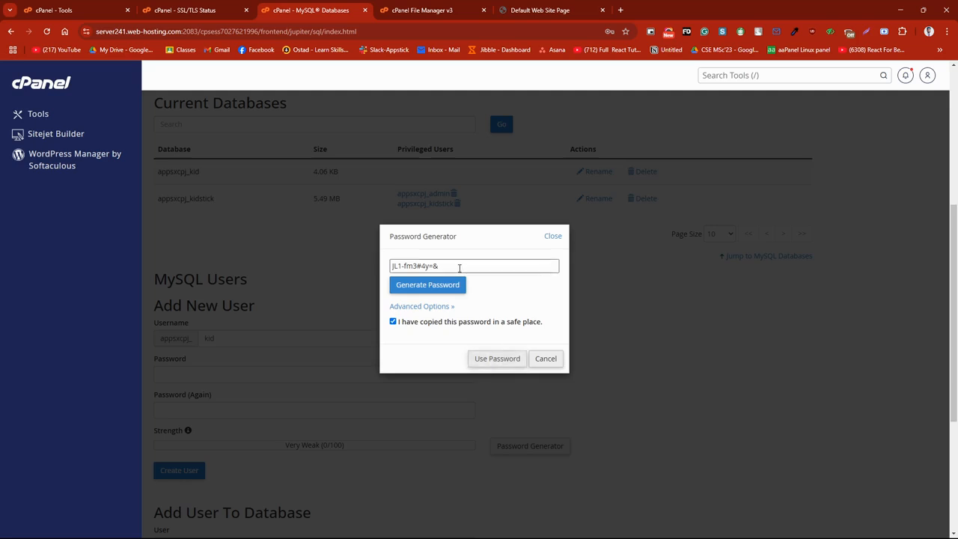
pyautogui.moveTo(460, 268); pyautogui.dragTo(391, 267)
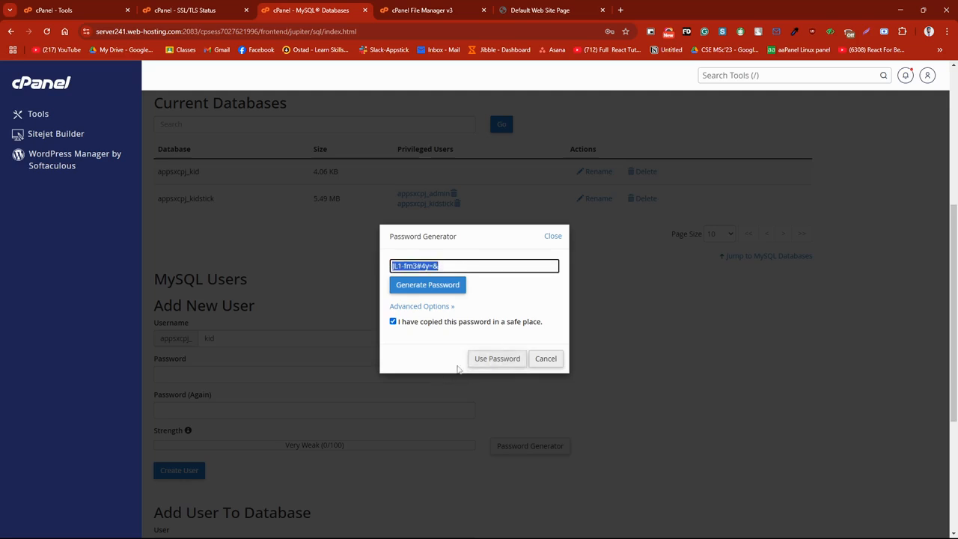
pyautogui.click(507, 363)
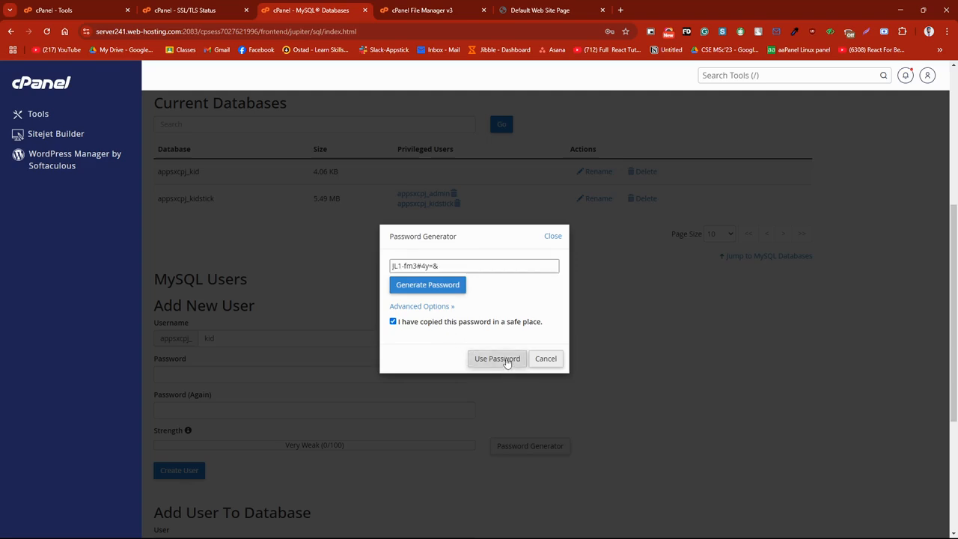
# Step: Create the new MySQL user, refuse to store its password in the browser and return to the database overview
pyautogui.scroll(-2, 229, 427)
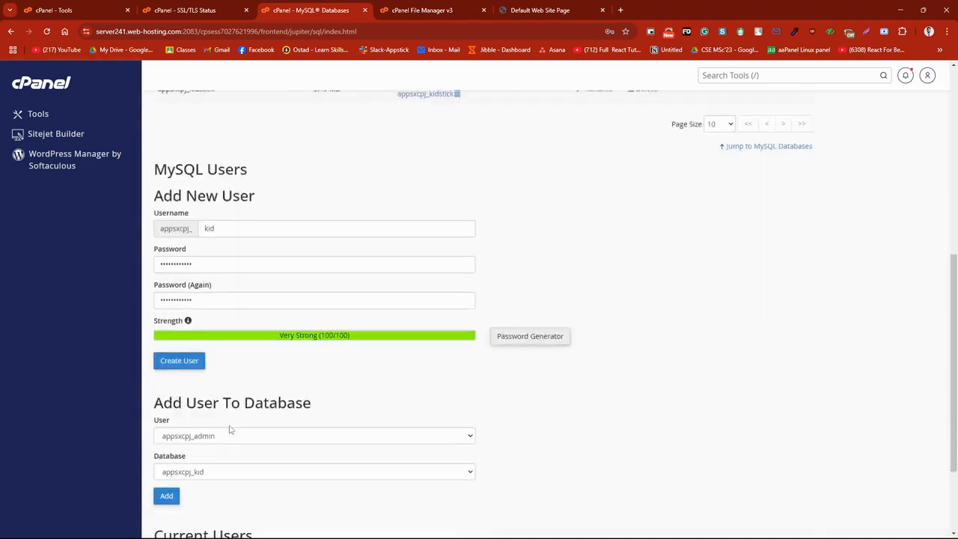
pyautogui.click(179, 322)
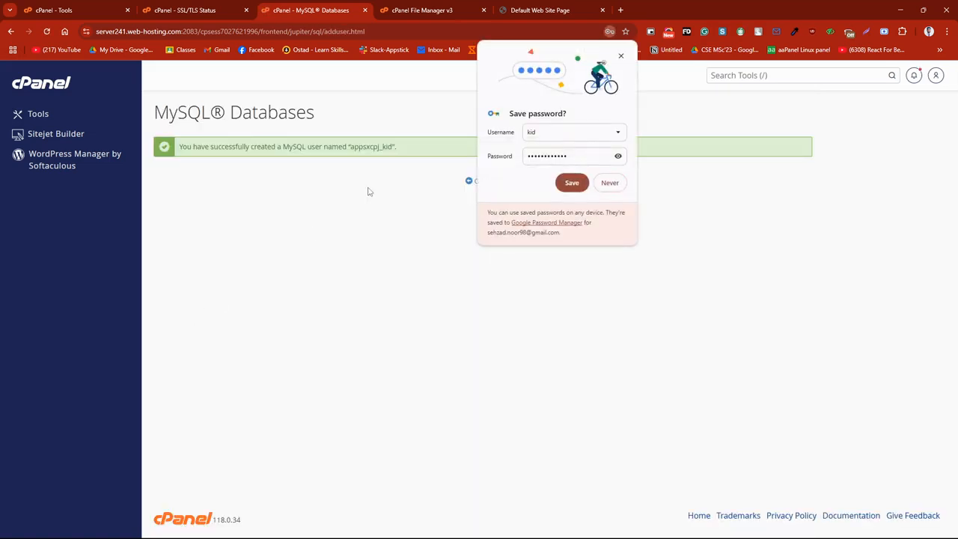
pyautogui.click(608, 183)
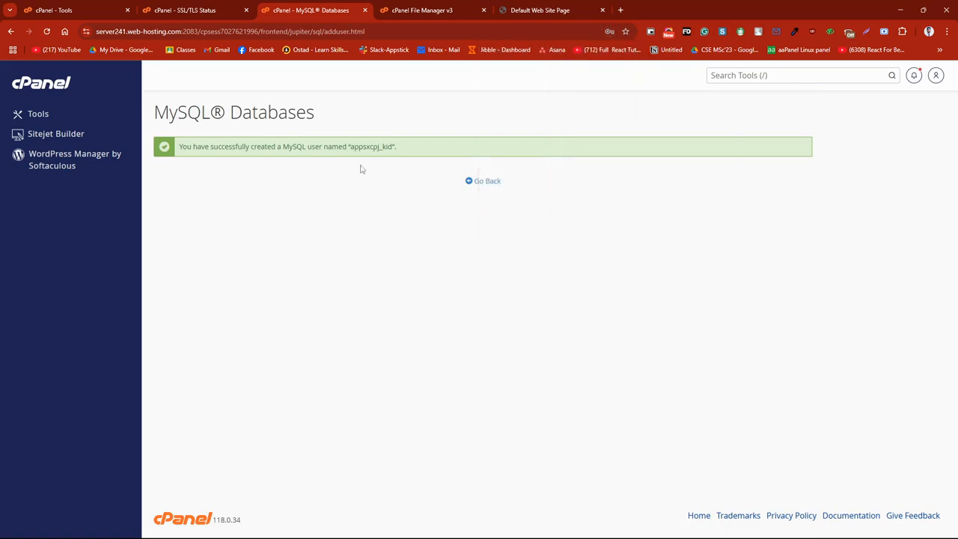
pyautogui.click(475, 183)
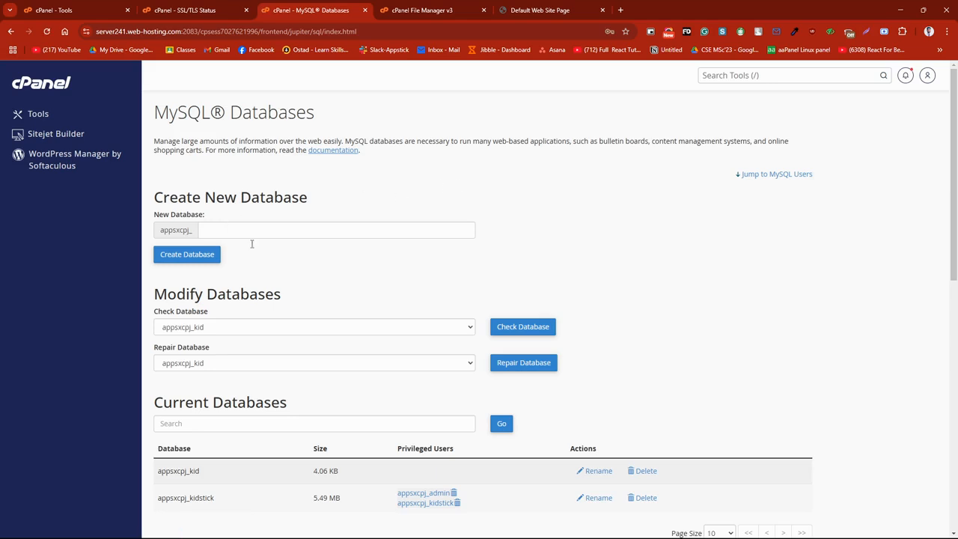
# Step: Add the user appsxcpj_kid to the database appsxcpj_kid and grant it all privileges
pyautogui.scroll(-8, 268, 327)
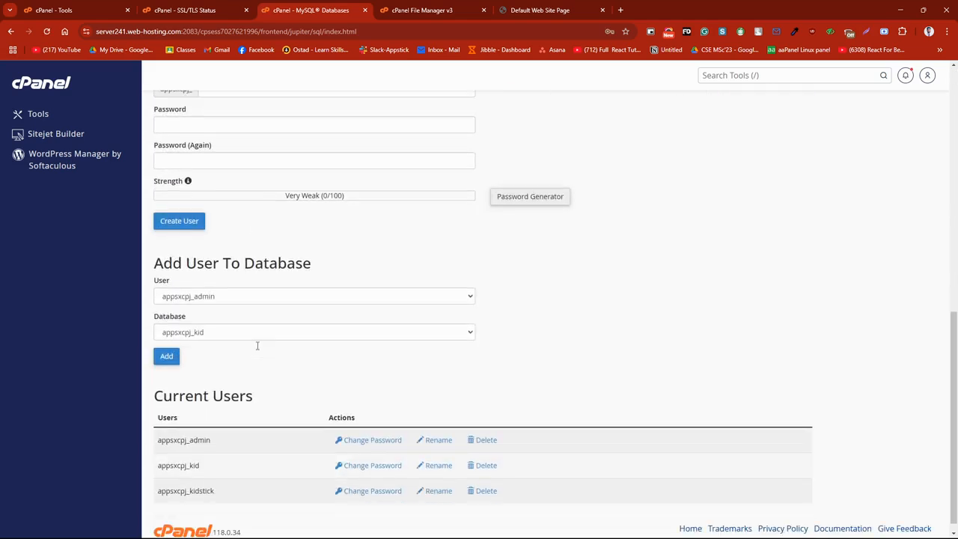
pyautogui.scroll(-1, 257, 349)
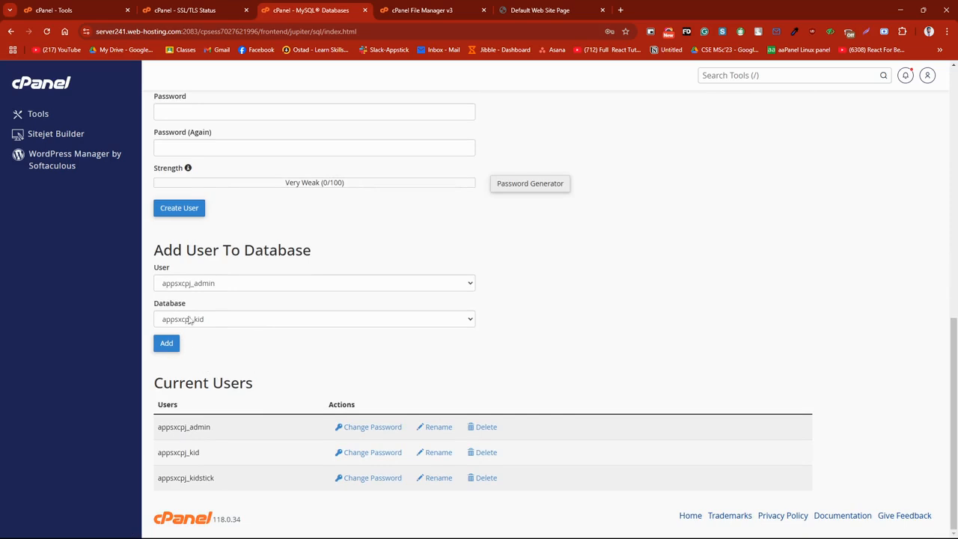
pyautogui.scroll(4, 195, 292)
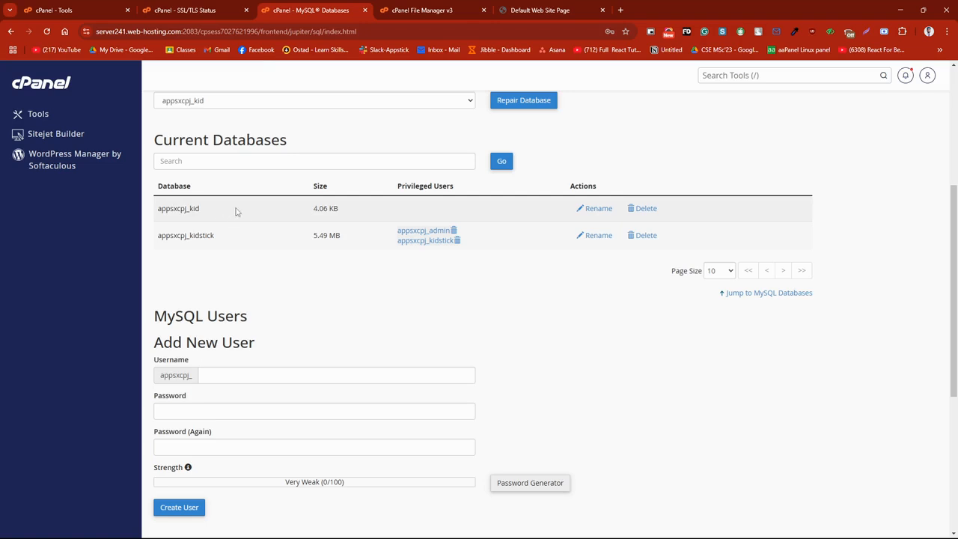
pyautogui.scroll(-3, 257, 263)
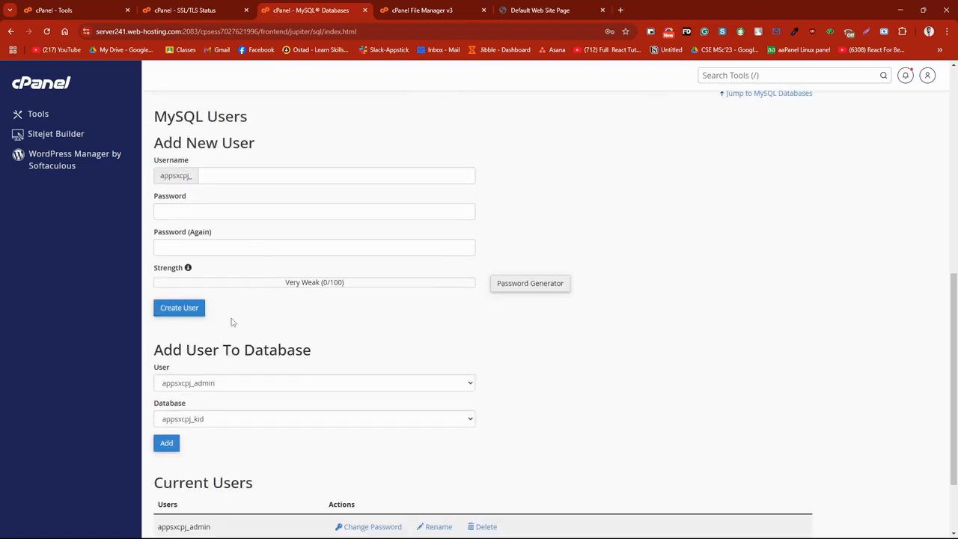
pyautogui.click(271, 387)
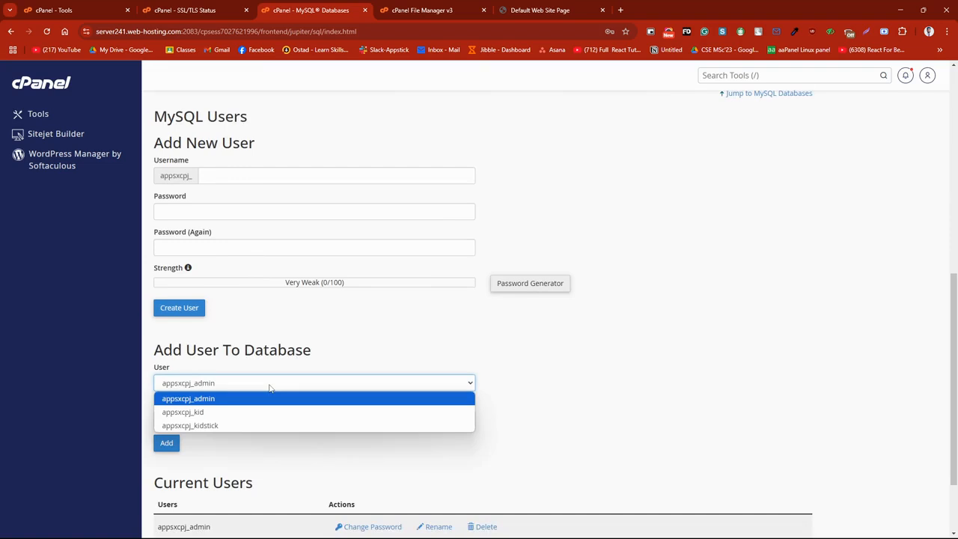
pyautogui.click(194, 412)
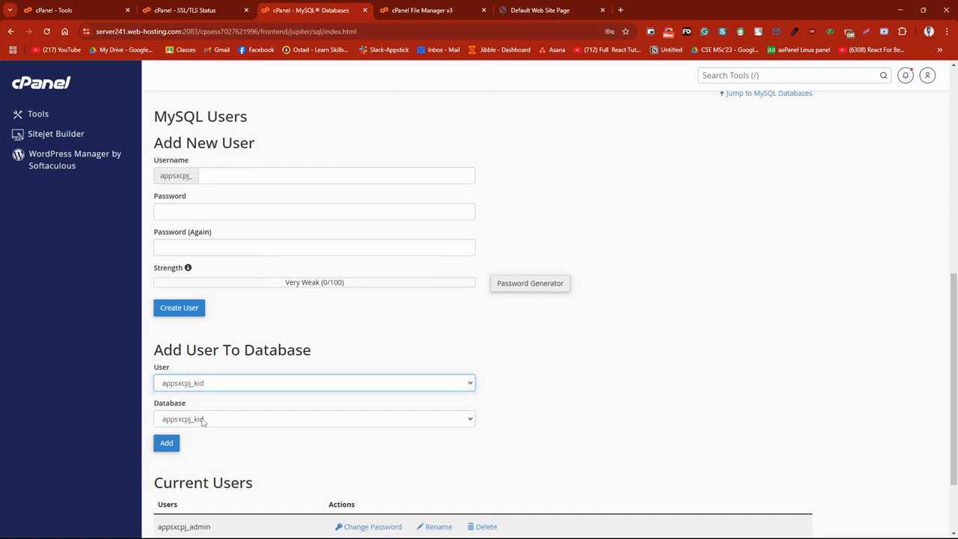
pyautogui.click(202, 420)
pyautogui.click(205, 436)
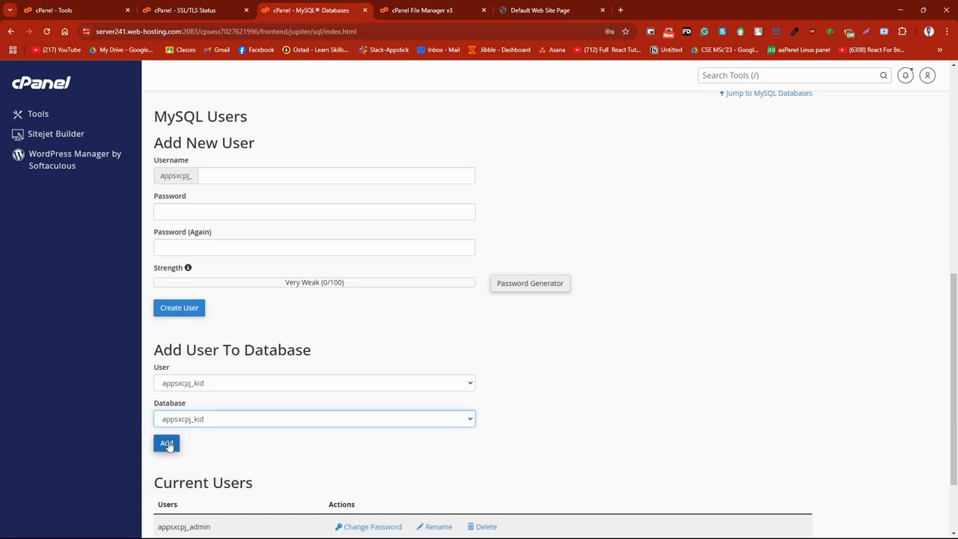
pyautogui.click(167, 443)
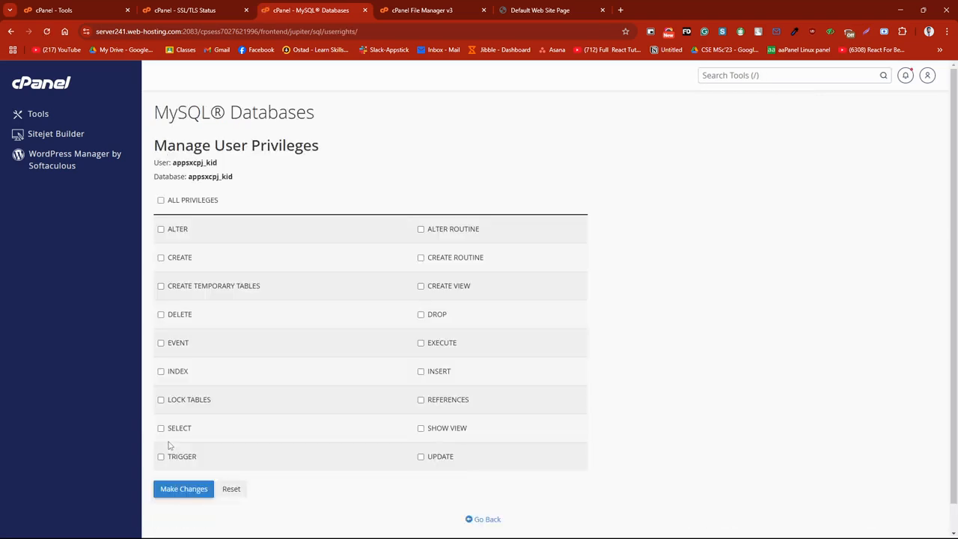
pyautogui.click(160, 200)
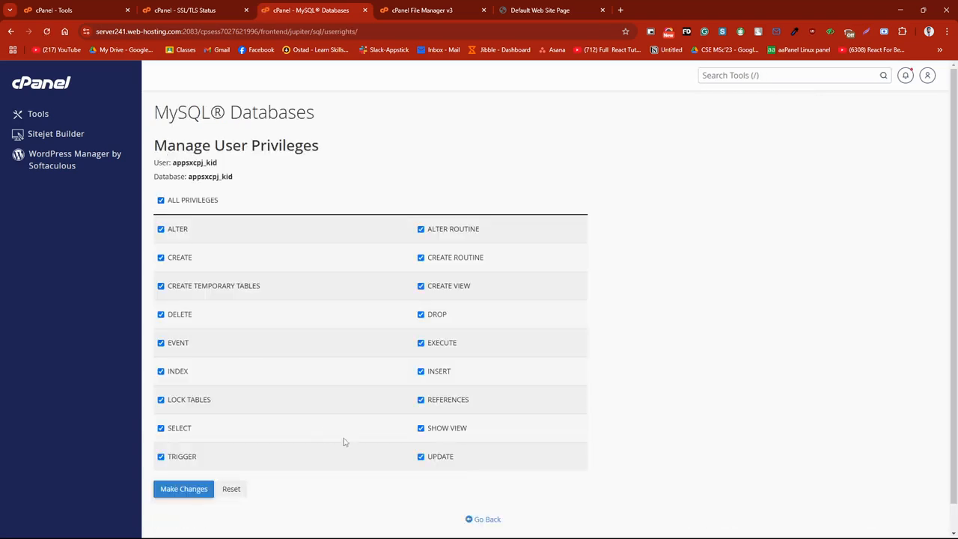
pyautogui.click(193, 490)
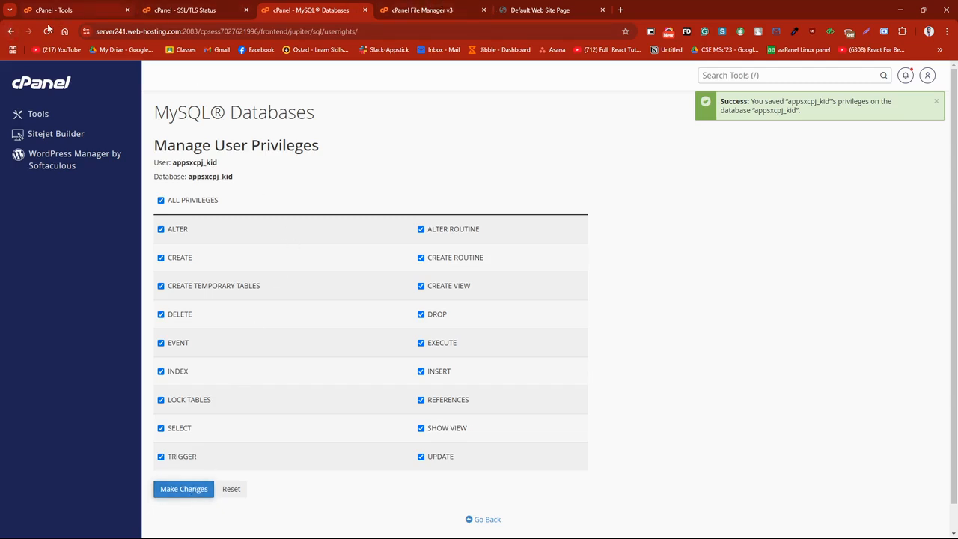
# Step: Return to the MySQL Databases overview and switch to the File Manager showing kidstick.appstick.com.bd
pyautogui.click(10, 31)
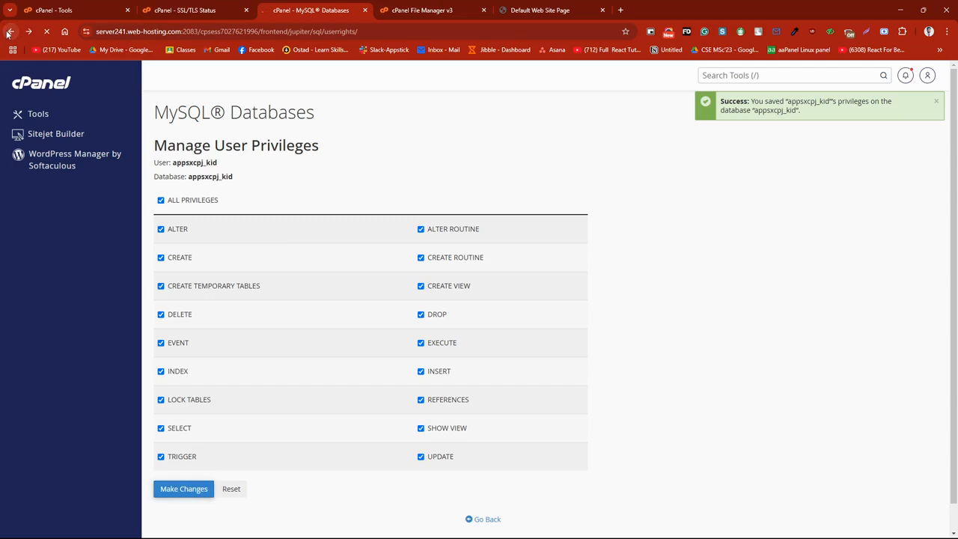
pyautogui.scroll(-2, 226, 255)
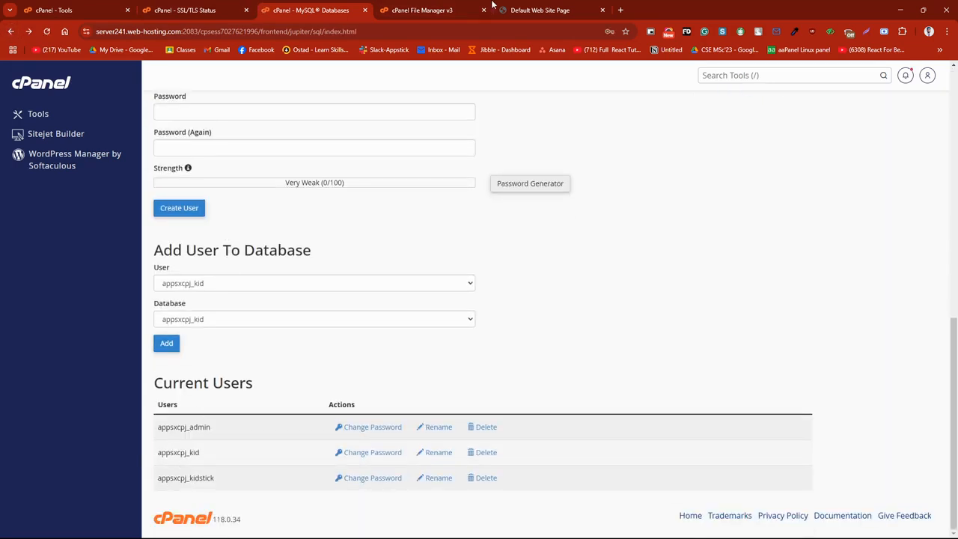
pyautogui.click(428, 10)
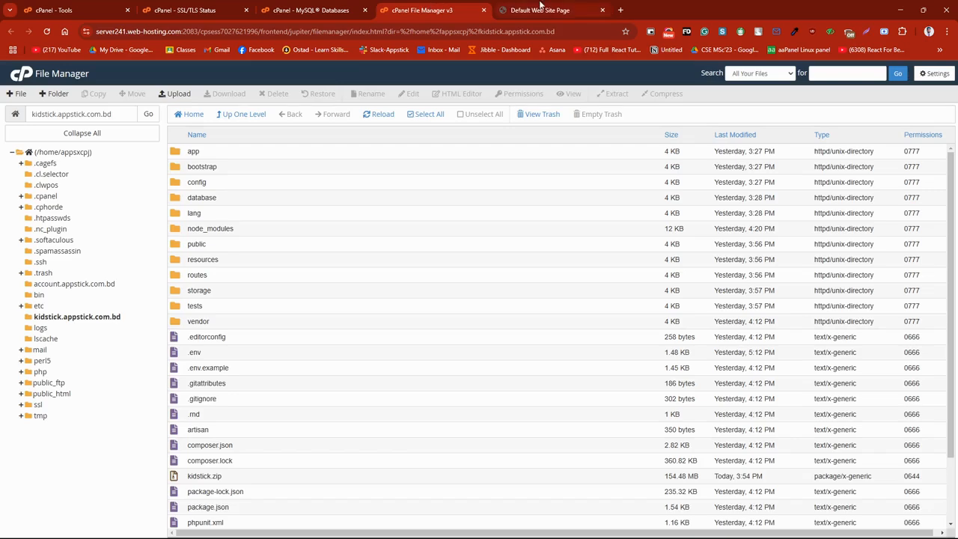
# Step: Open kidstick.appstick.com.bd/install in the site's browser tab and advance the Kidstick installer to its environment settings
pyautogui.click(540, 10)
pyautogui.moveTo(259, 31); pyautogui.dragTo(174, 36)
pyautogui.press('BackSpace')
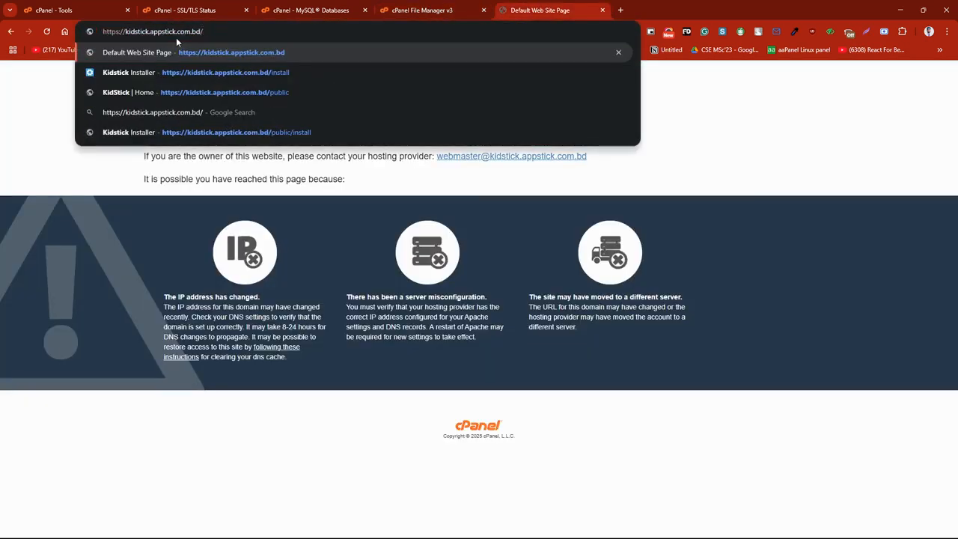
pyautogui.write('inst')
pyautogui.write('all')
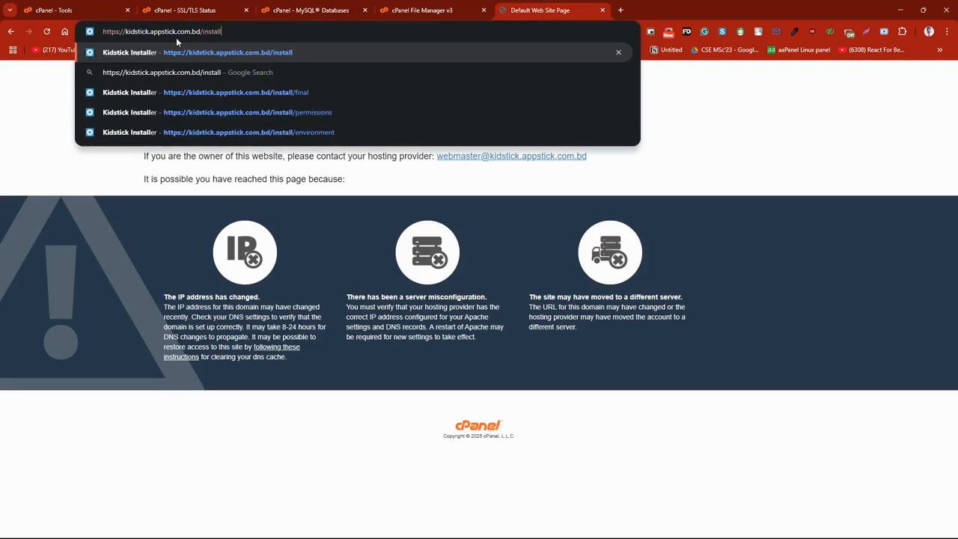
pyautogui.press('Return')
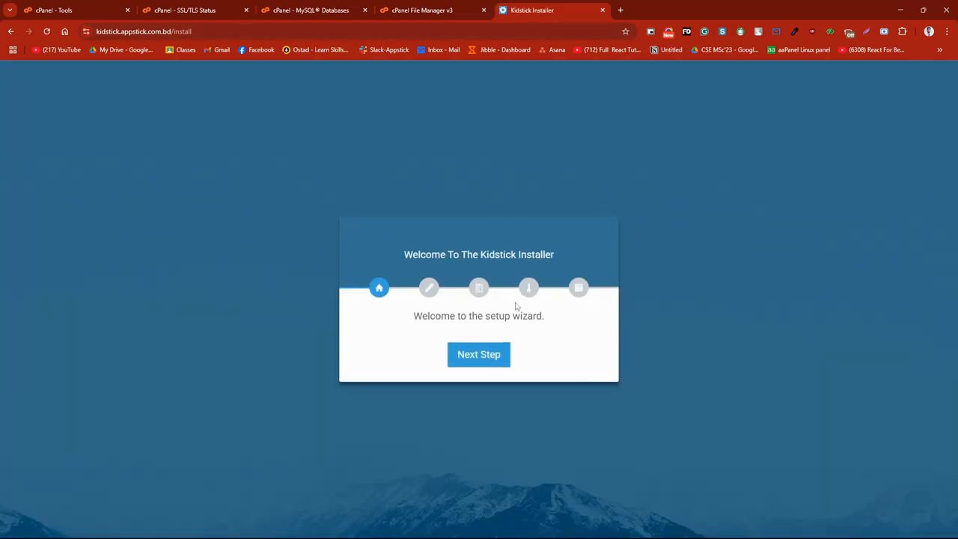
pyautogui.click(481, 358)
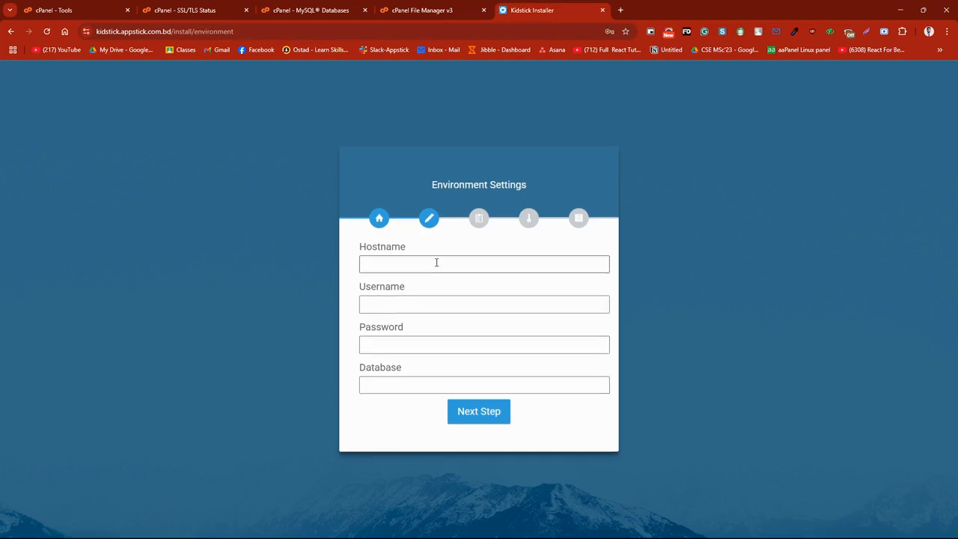
# Step: Set the installer's hostname to 127.0.0.1 and paste the copied MySQL user password into the password field
pyautogui.click(436, 262)
pyautogui.click(429, 290)
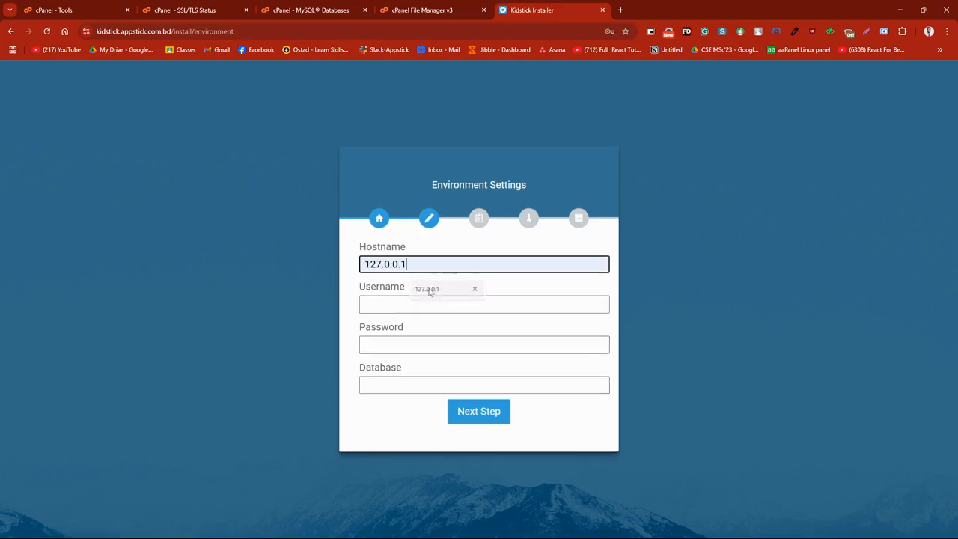
pyautogui.click(398, 344)
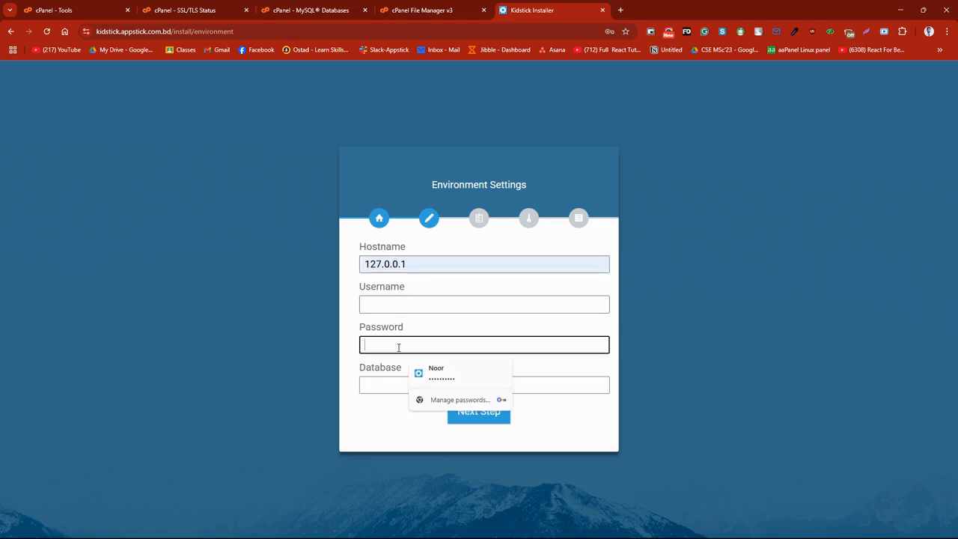
pyautogui.hotkey('ctrl', 'v')
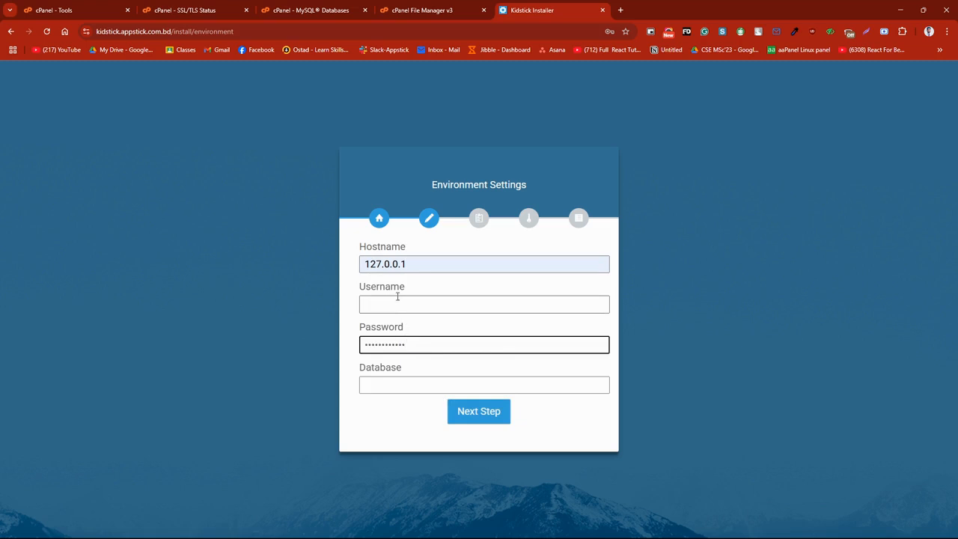
# Step: Copy the MySQL user name appsxcpj_kid from cPanel's current users and paste it as the installer's username
pyautogui.click(397, 300)
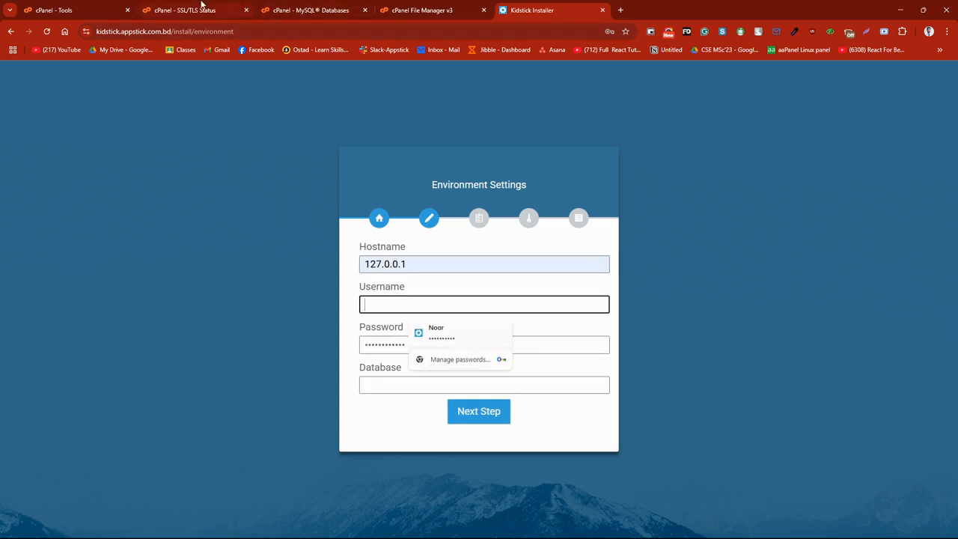
pyautogui.click(346, 7)
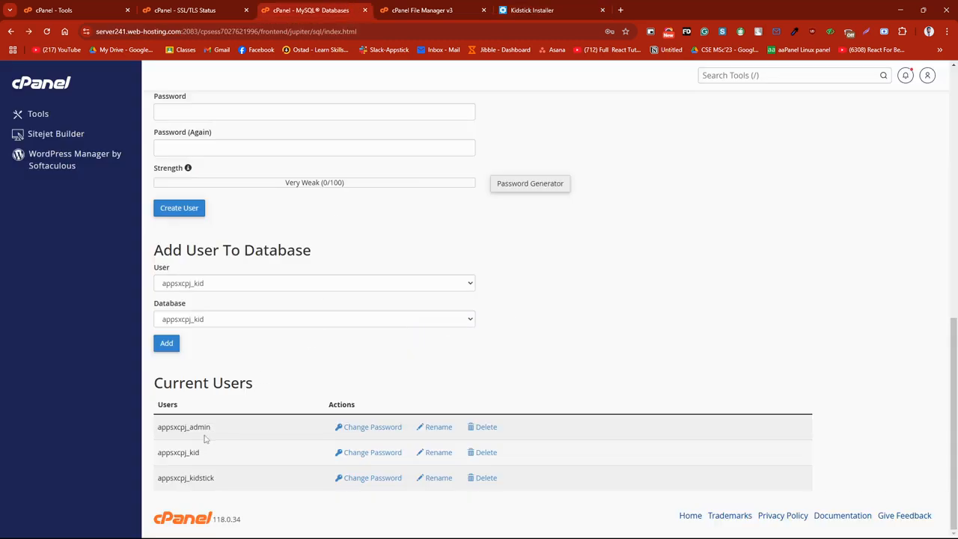
pyautogui.moveTo(200, 452); pyautogui.dragTo(158, 454)
pyautogui.hotkey('ctrl', 'c')
pyautogui.click(412, 6)
pyautogui.click(525, 6)
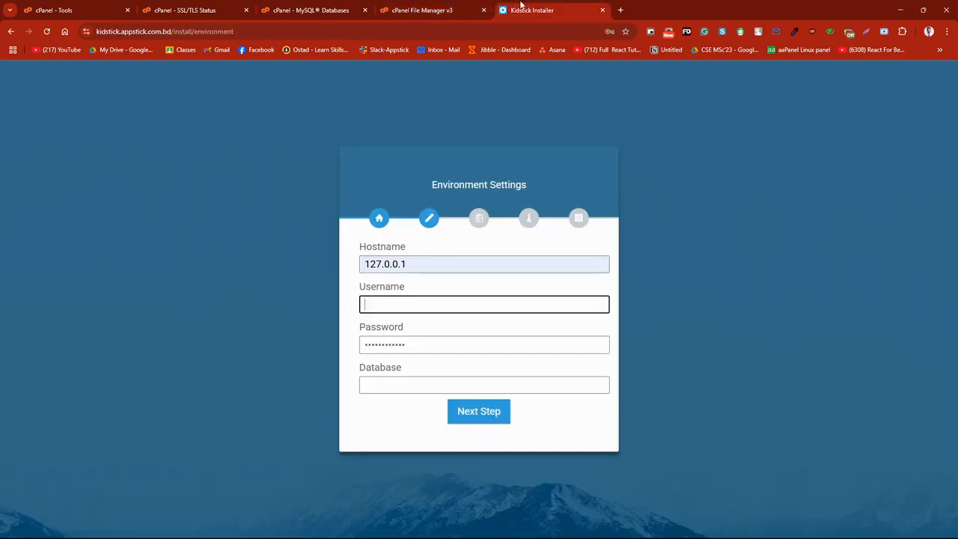
pyautogui.click(413, 307)
pyautogui.hotkey('ctrl', 'v')
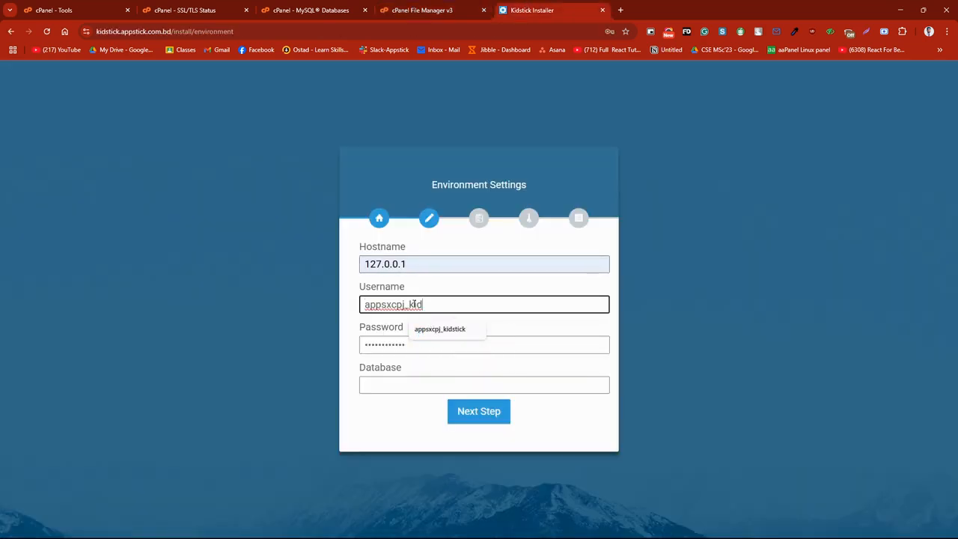
# Step: Copy the database name appsxcpj_kid from cPanel's current databases and paste it as the installer's database
pyautogui.click(289, 6)
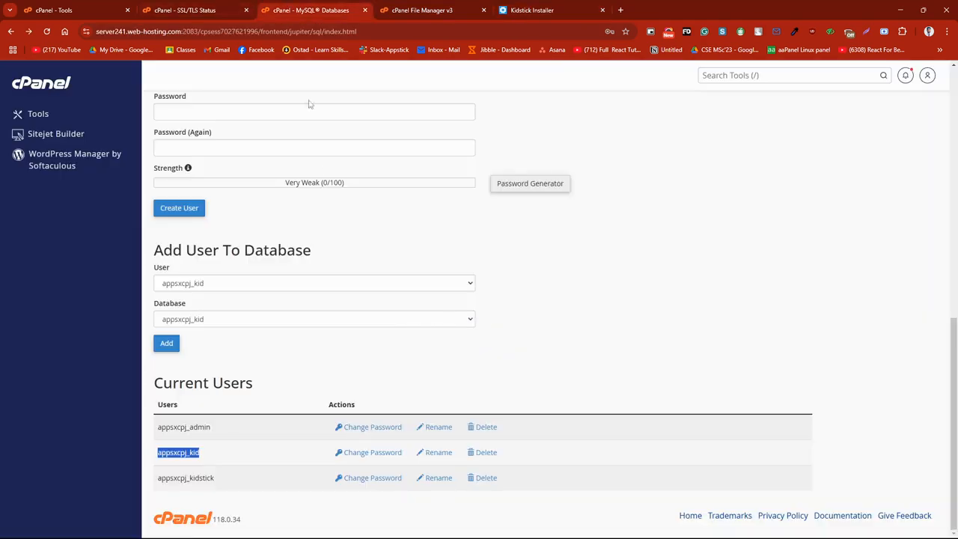
pyautogui.click(401, 372)
pyautogui.scroll(4, 320, 367)
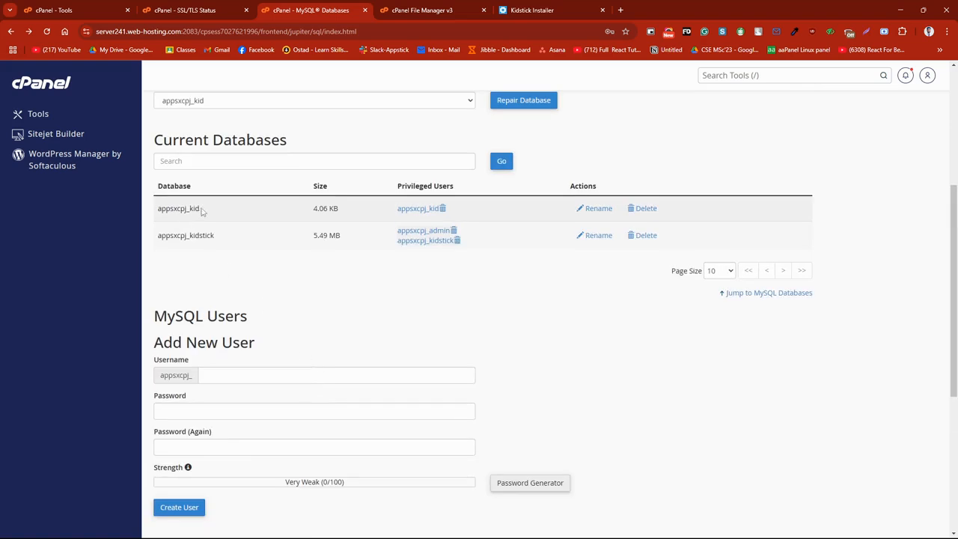
pyautogui.moveTo(201, 210); pyautogui.dragTo(156, 211)
pyautogui.hotkey('ctrl', 'c')
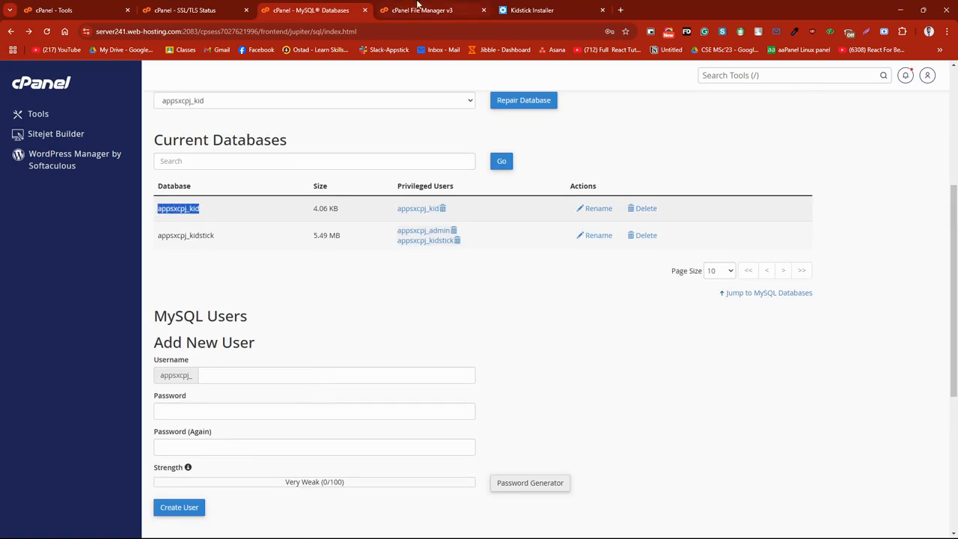
pyautogui.click(532, 10)
pyautogui.click(408, 385)
pyautogui.hotkey('ctrl', 'v')
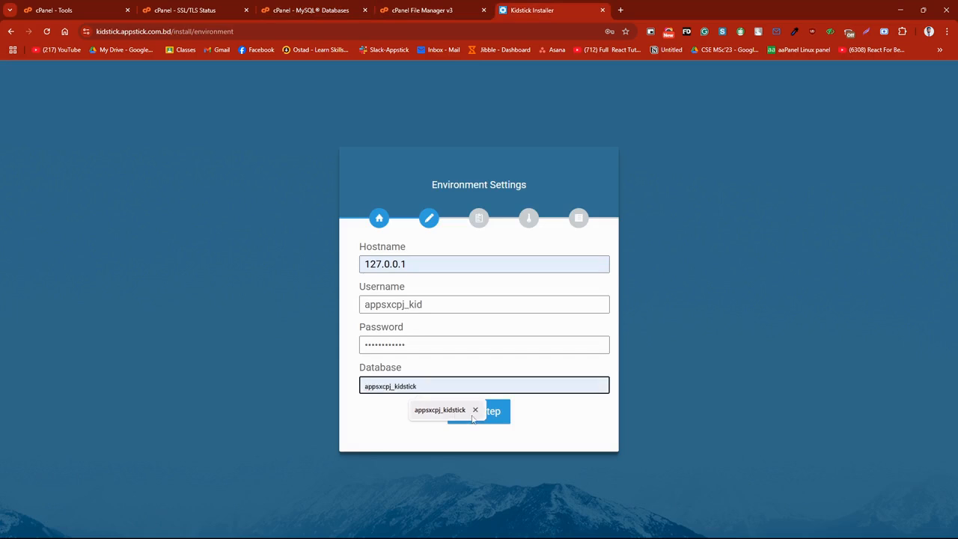
# Step: Submit the environment settings, continue through the requirements and permissions checks, and exit the finished installer
pyautogui.click(497, 422)
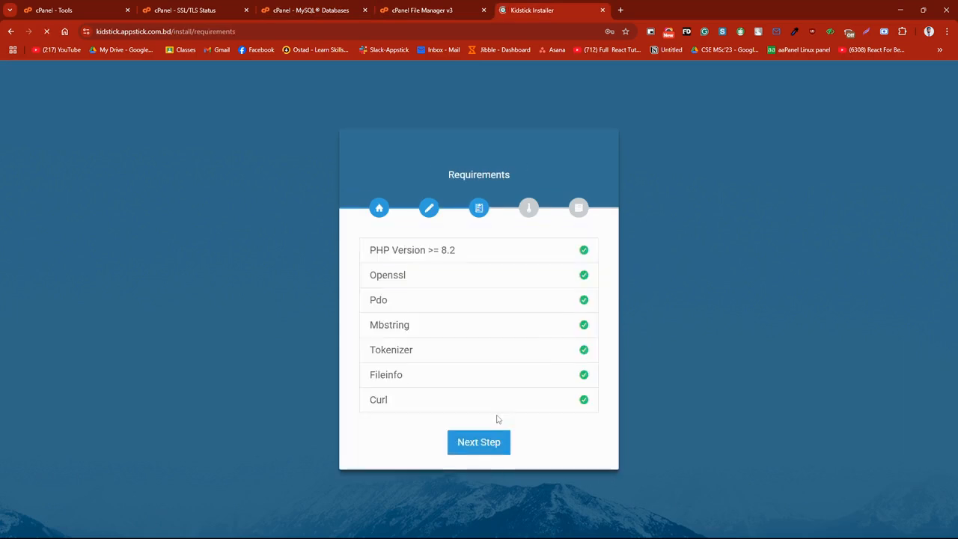
pyautogui.click(475, 442)
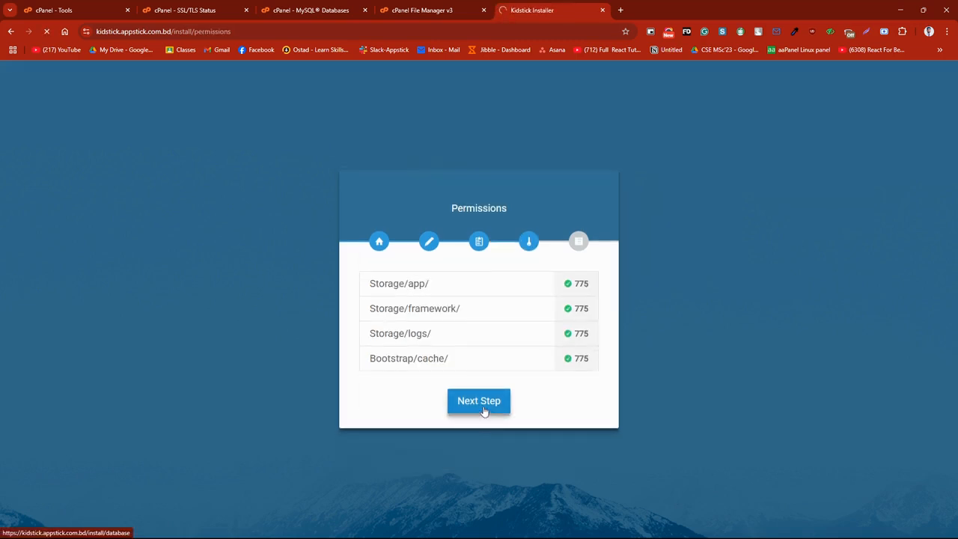
pyautogui.click(484, 410)
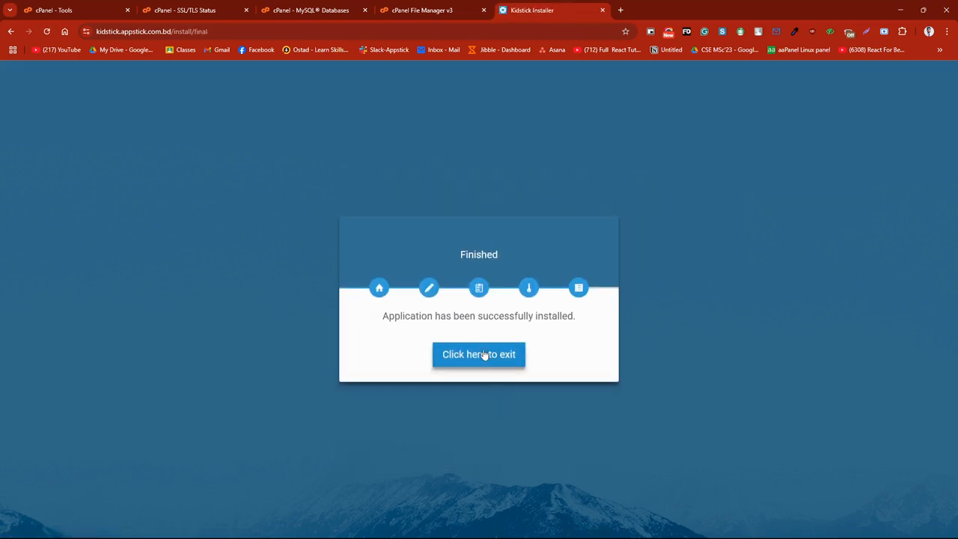
pyautogui.click(485, 356)
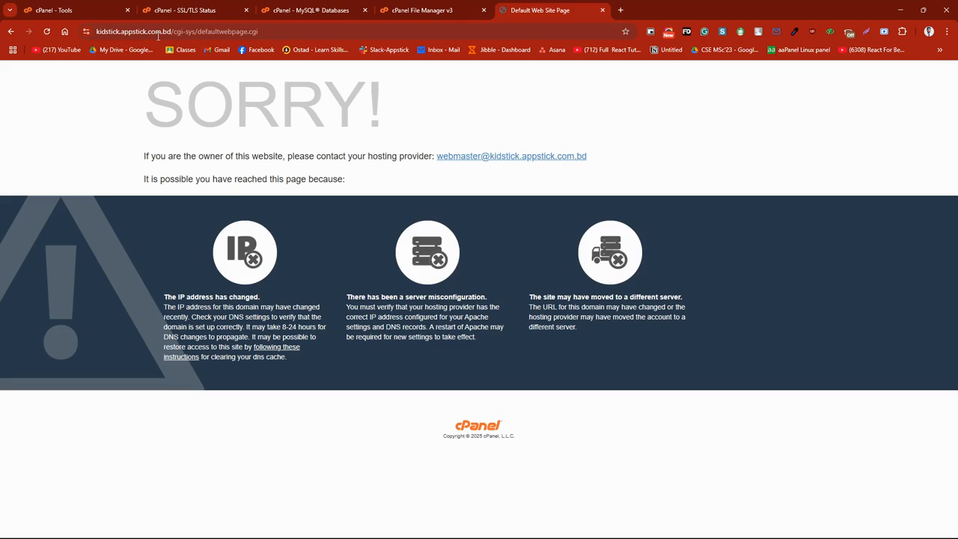
pyautogui.moveTo(170, 31); pyautogui.dragTo(84, 33)
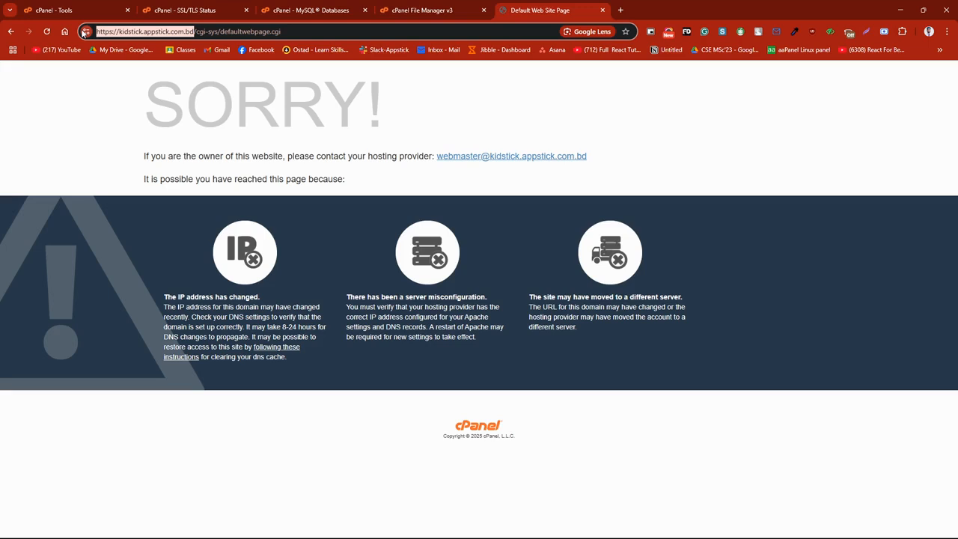
pyautogui.moveTo(282, 32); pyautogui.dragTo(196, 38)
pyautogui.press('BackSpace')
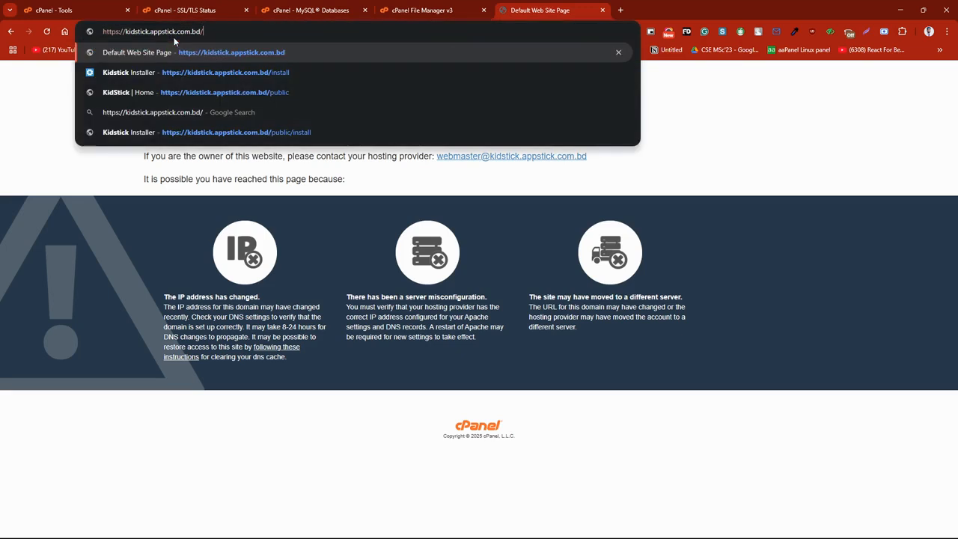
pyautogui.press('Return')
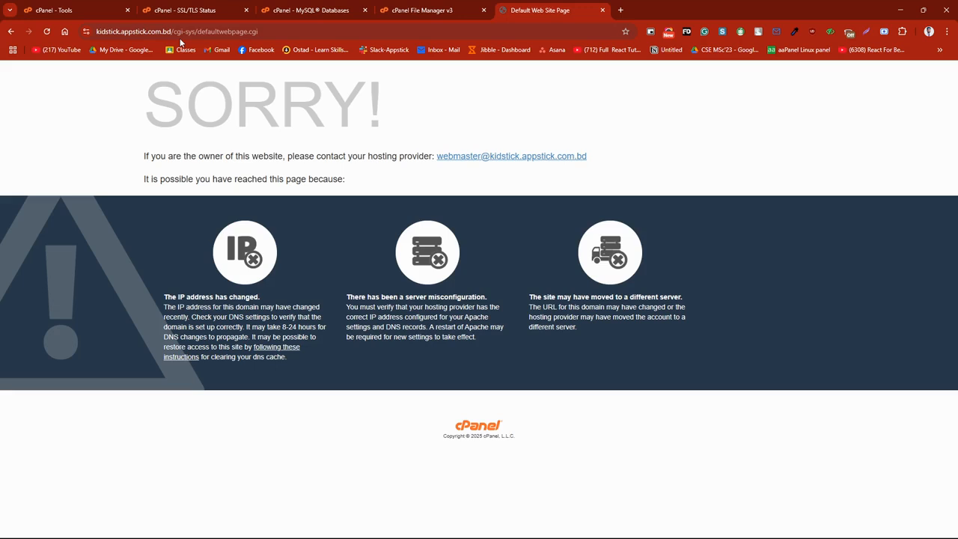
# Step: Copy the site's root address, switch to Firefox and open kidstick.appstick.com.bd there
pyautogui.moveTo(172, 31); pyautogui.dragTo(84, 31)
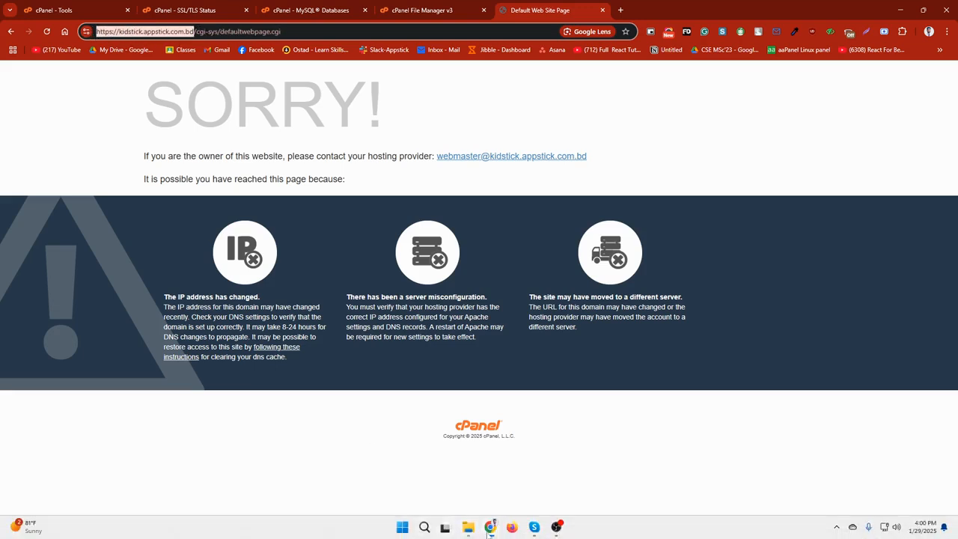
pyautogui.click(512, 528)
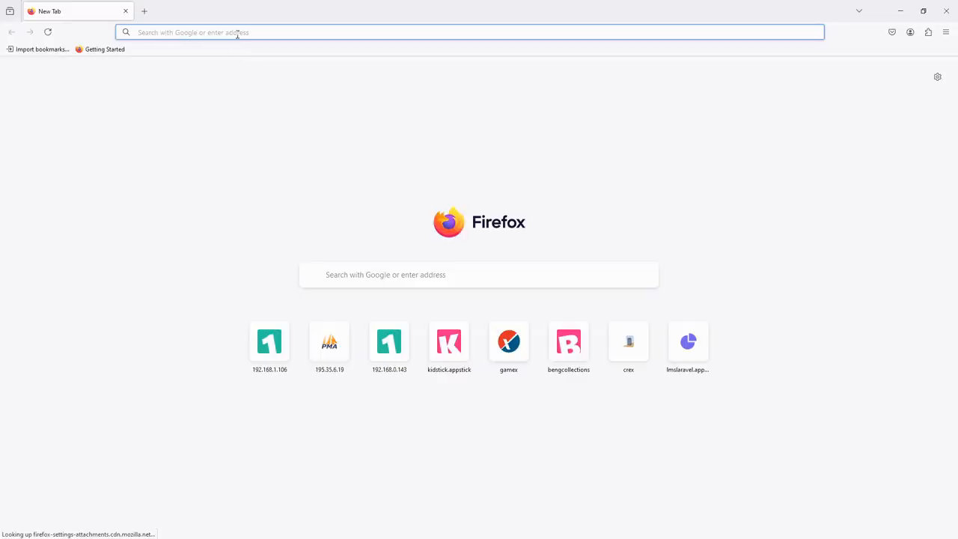
pyautogui.click(237, 34)
pyautogui.hotkey('ctrl', 'v')
pyautogui.press('Return')
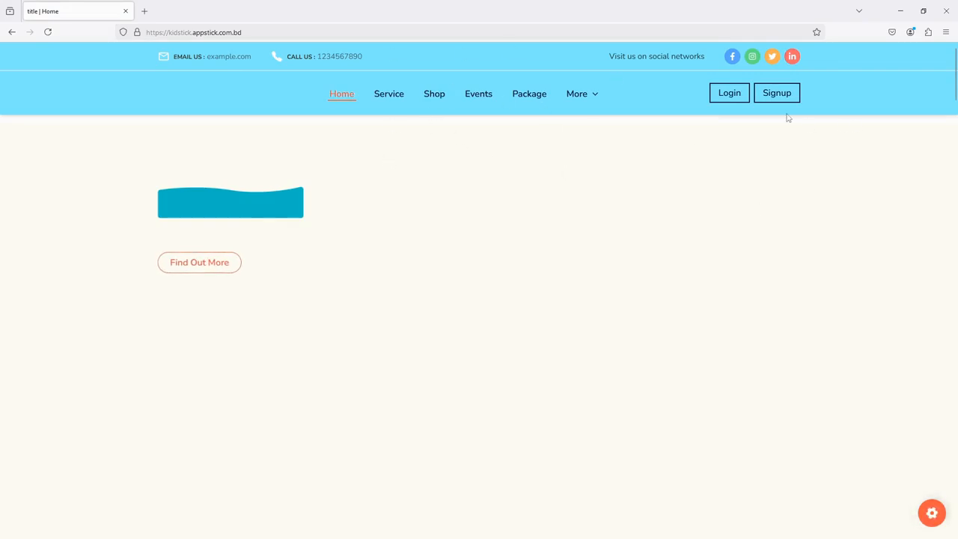
# Step: Open the Kidstick site's login form and enter the admin account's e-mail address
pyautogui.click(734, 94)
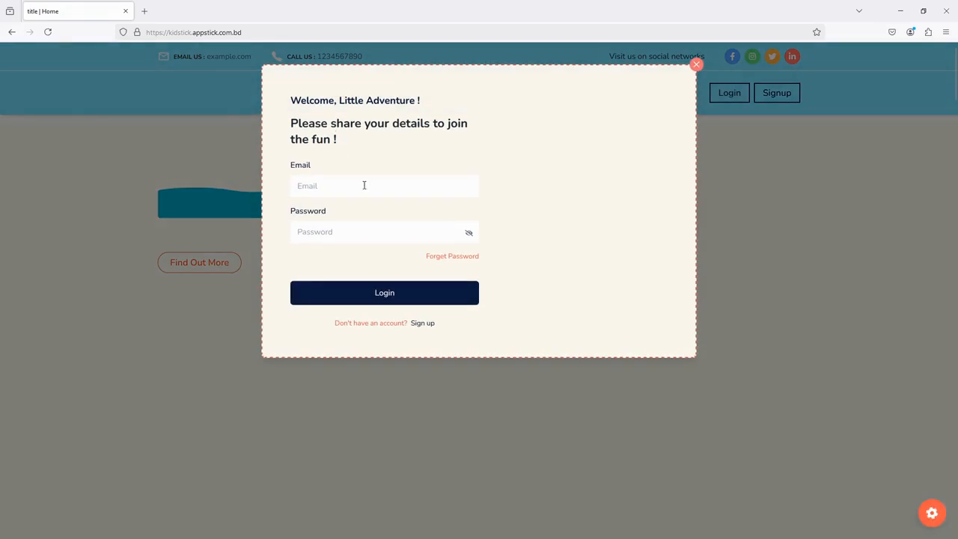
pyautogui.click(364, 185)
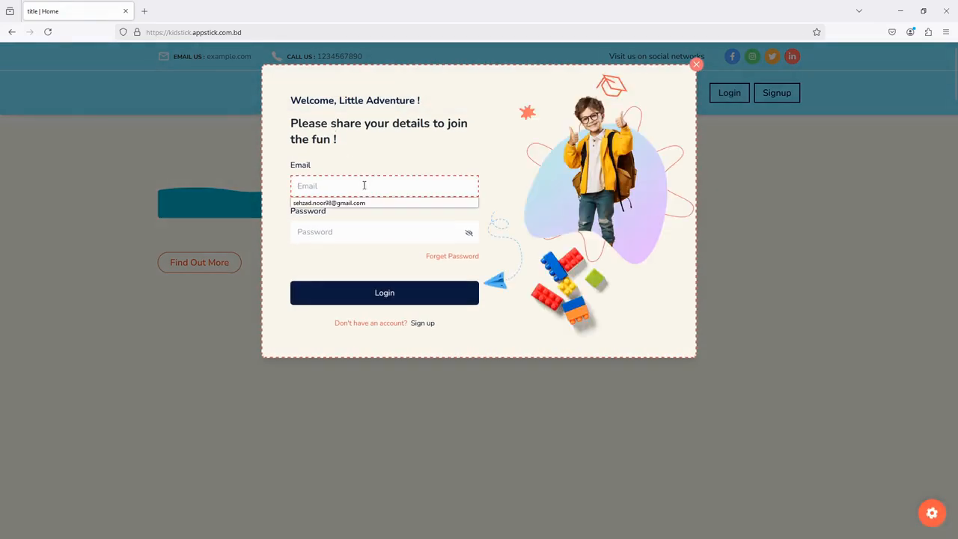
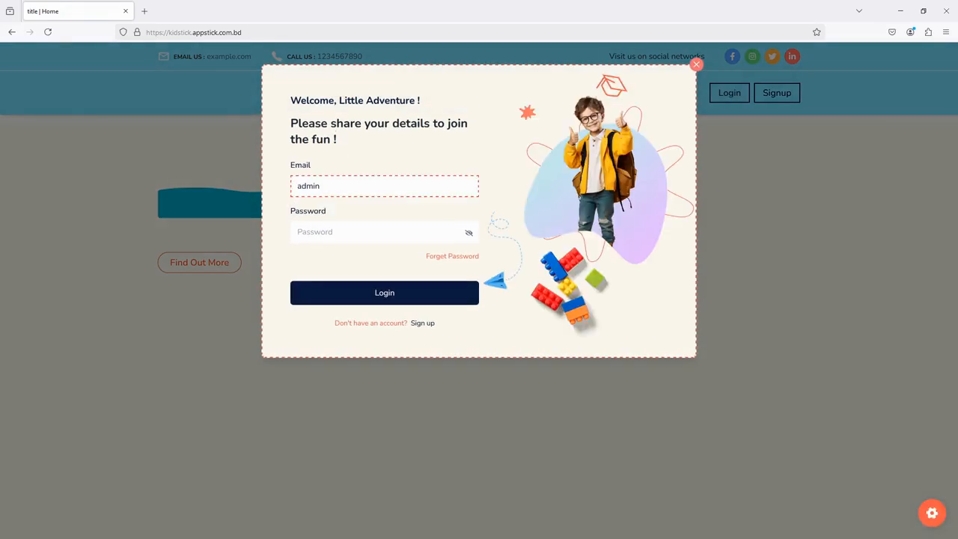
# Step: Enter the admin account password, log in to the dashboard and decline saving the password in the browser
pyautogui.click(346, 232)
pyautogui.write('1')
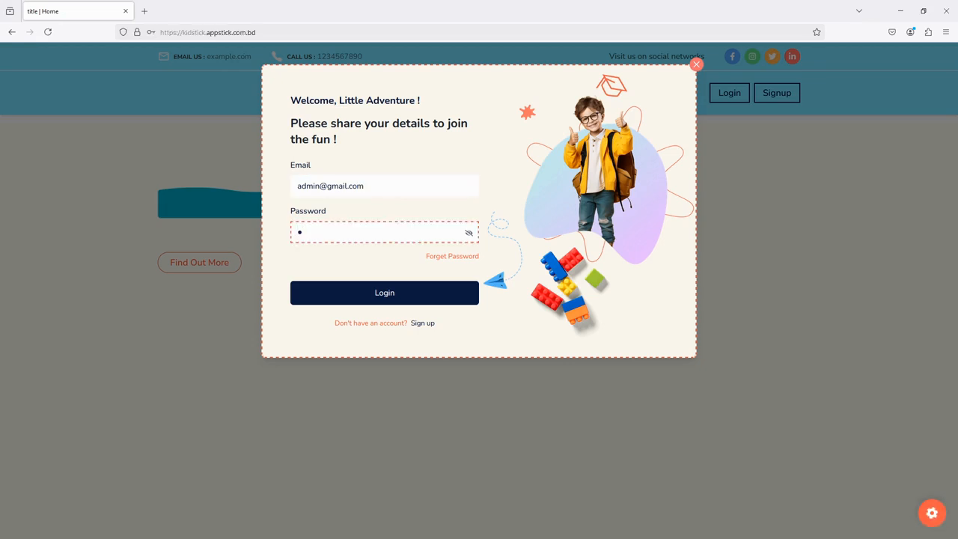
pyautogui.click(468, 234)
pyautogui.write('23454')
pyautogui.press('BackSpace')
pyautogui.write('6')
pyautogui.click(367, 292)
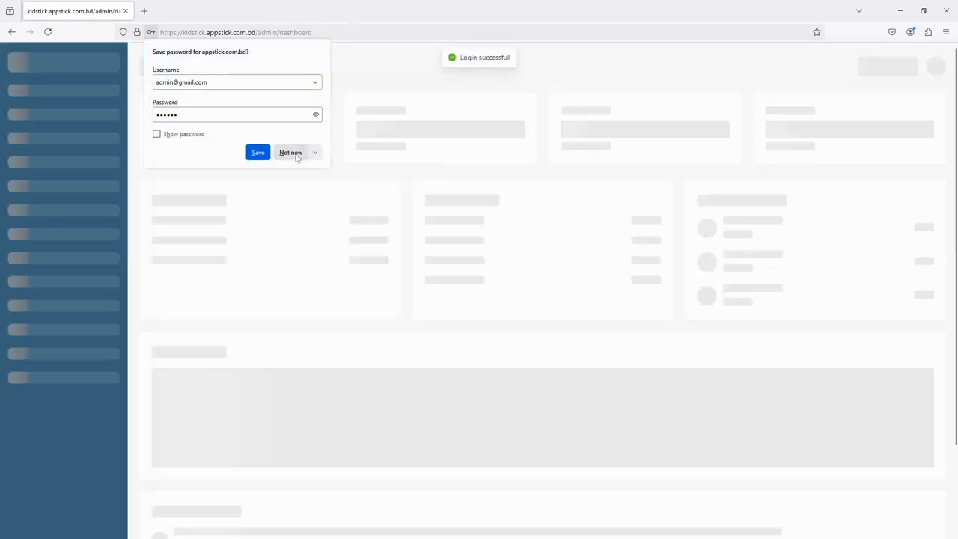
pyautogui.click(295, 153)
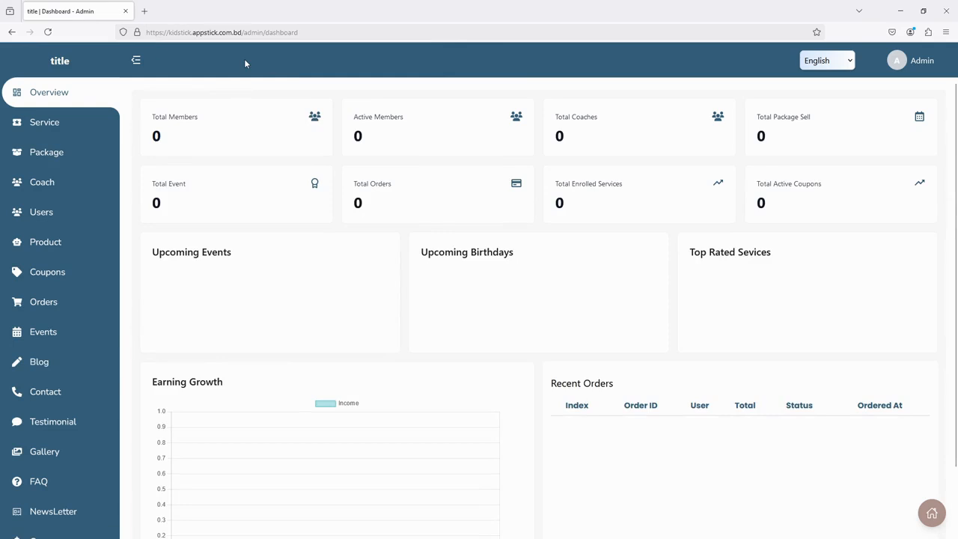
pyautogui.press('super')
pyautogui.press('super')
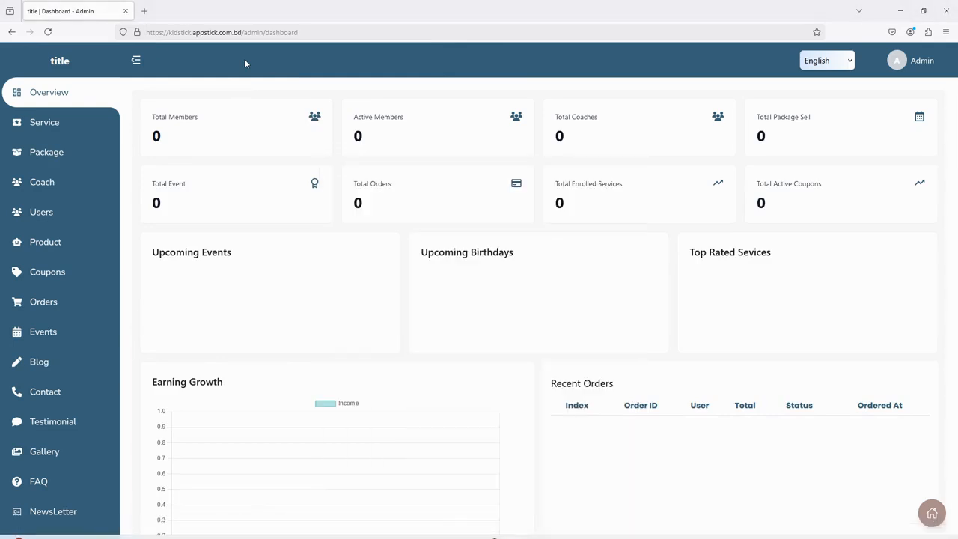